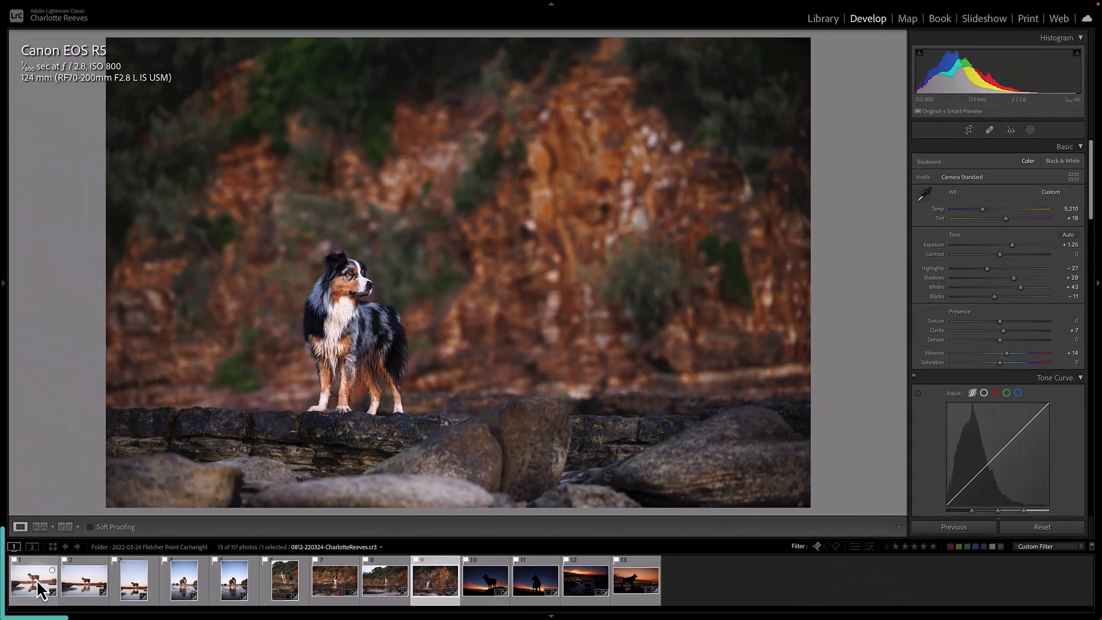
Step: Step through the shoot's first photos in the filmstrip, past the vertical reflection shot
left_click(36, 580)
left_click(83, 580)
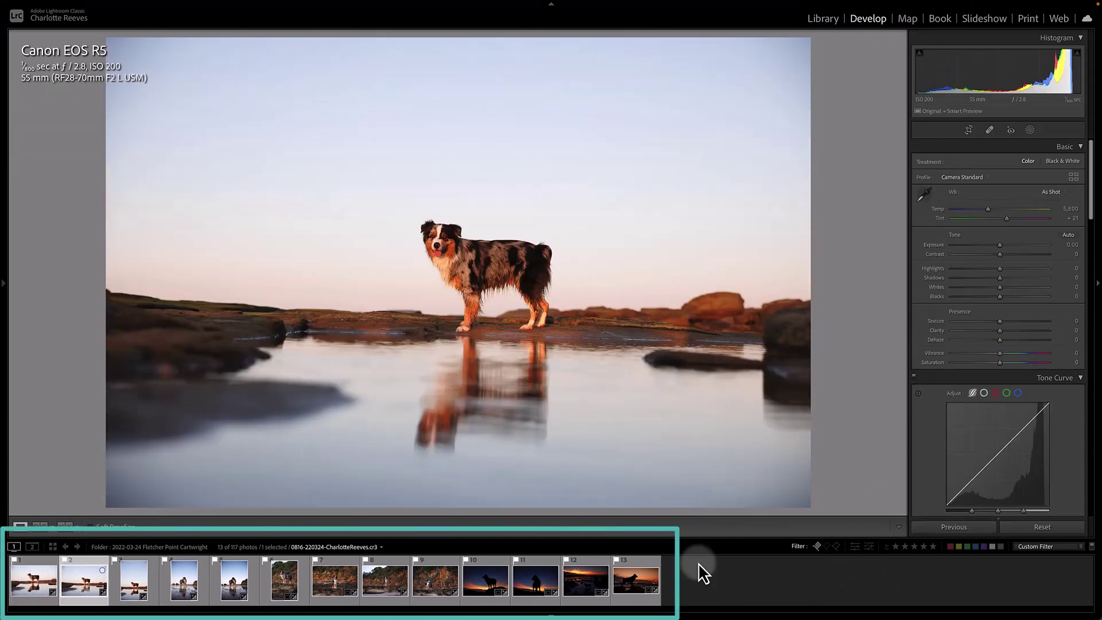
key("Right")
key("Right")
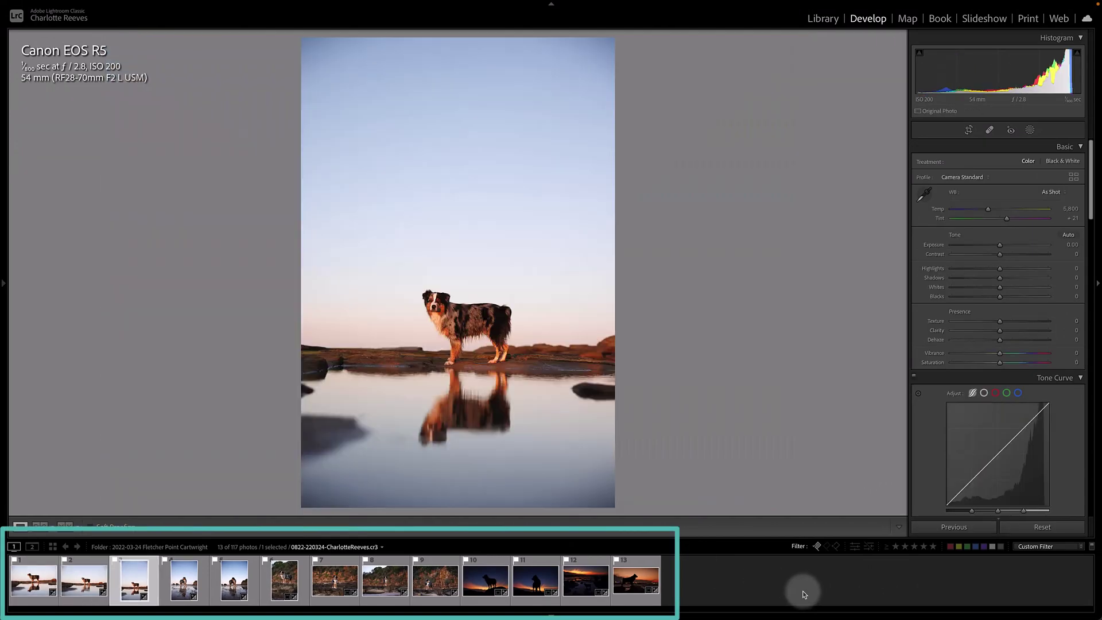
key("Right")
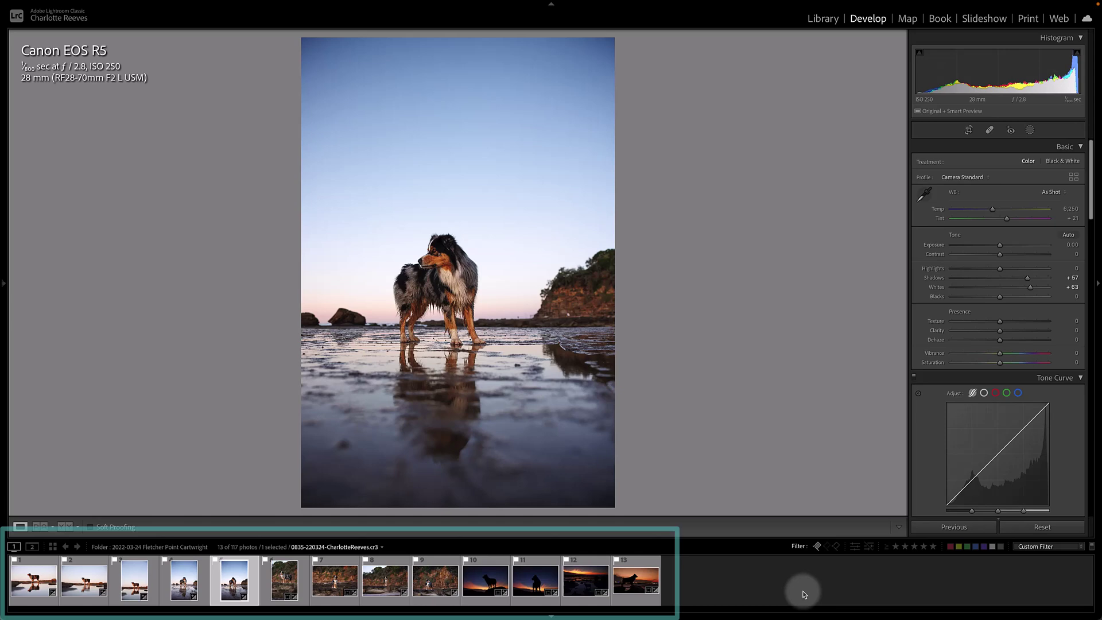
key("Right")
key("Right")
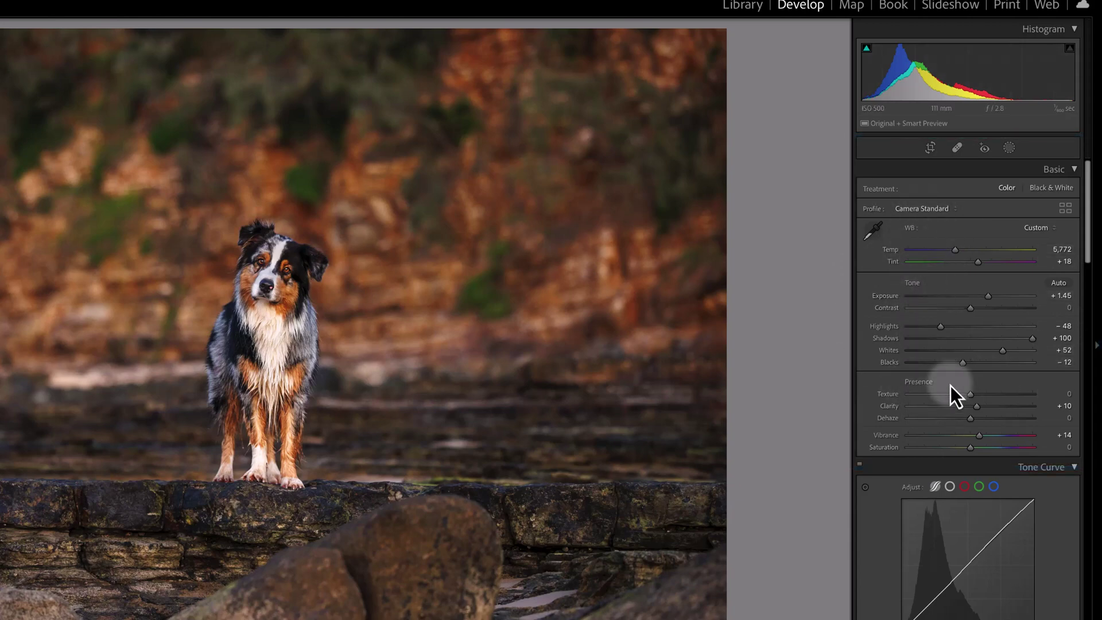
Step: Review the Develop edits: Exposure +1.46, Shadows +100, Highlights −48, Temp 5,772
scroll(951, 386, "down", 5)
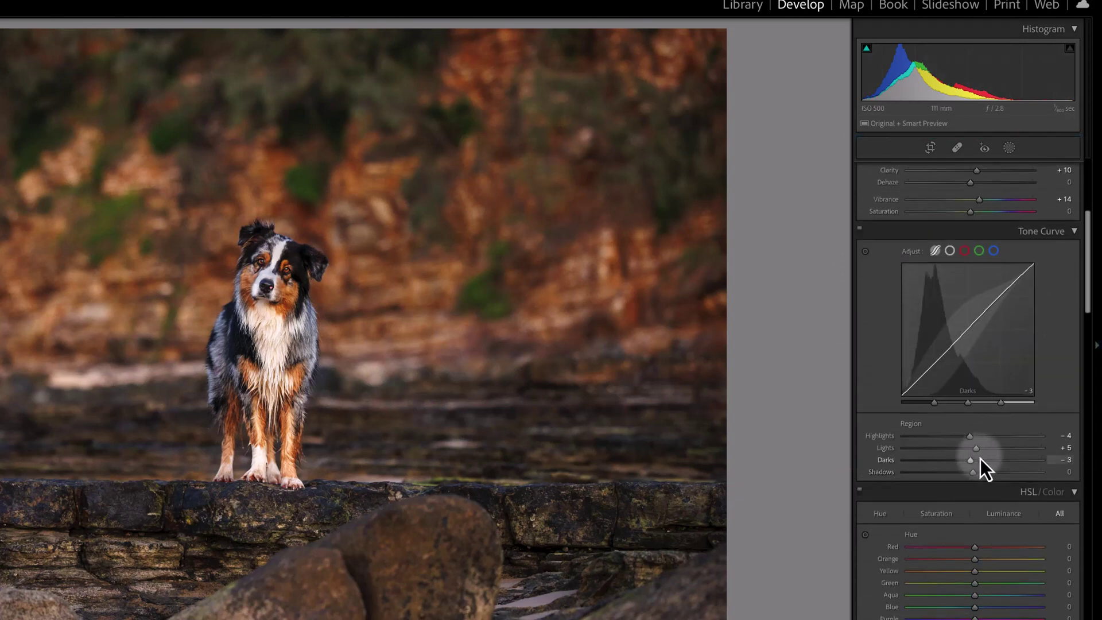
scroll(980, 468, "down", 5)
scroll(979, 460, "down", 8)
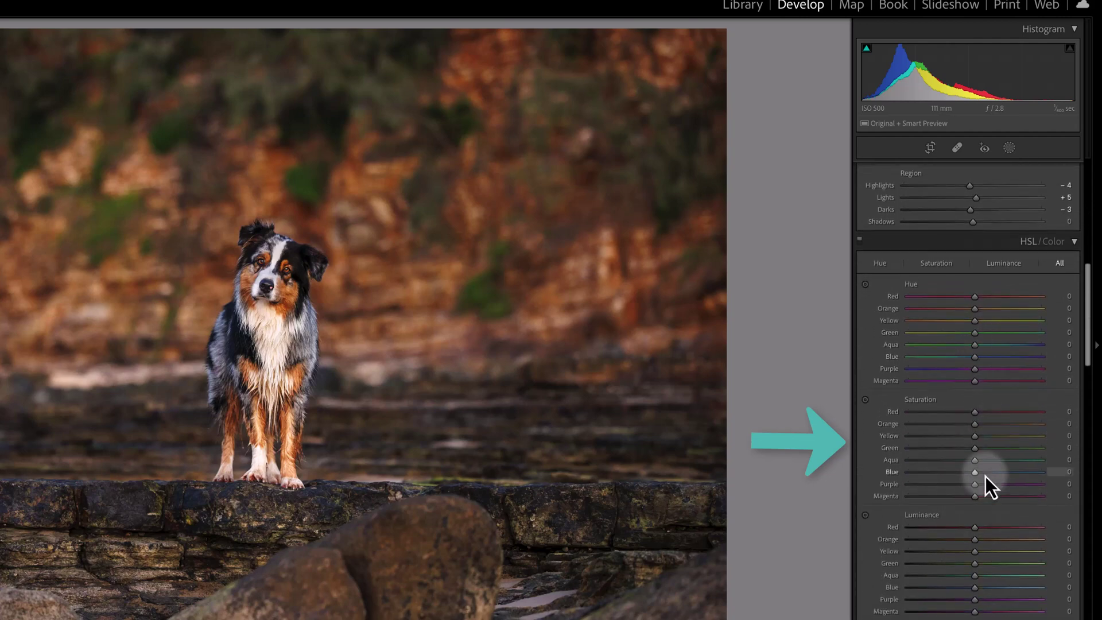
scroll(1034, 437, "down", 6)
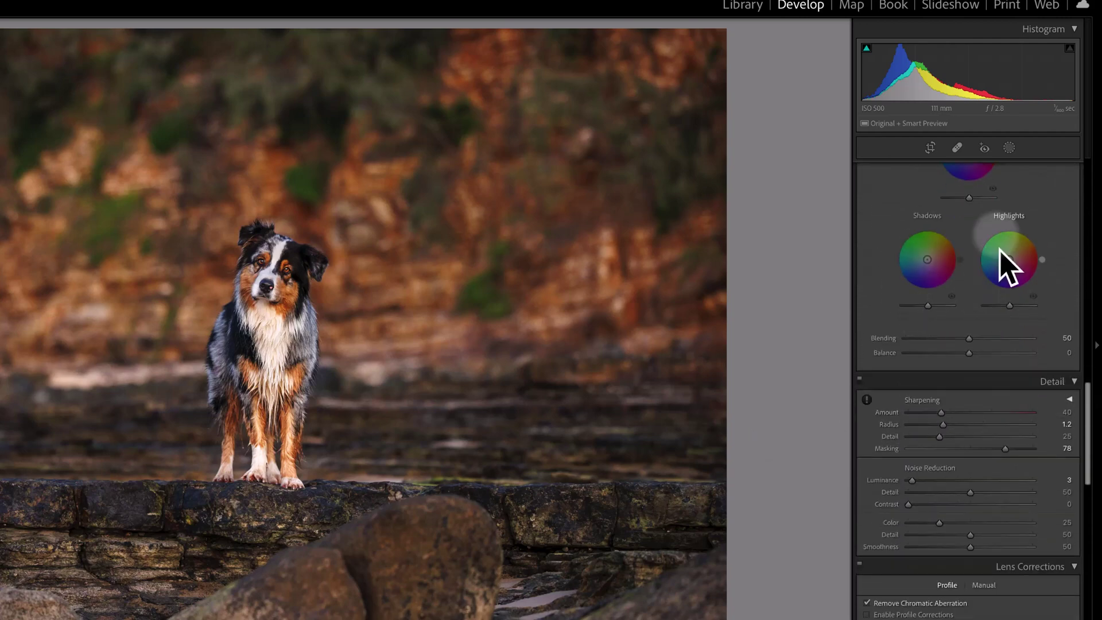
scroll(984, 451, "down", 5)
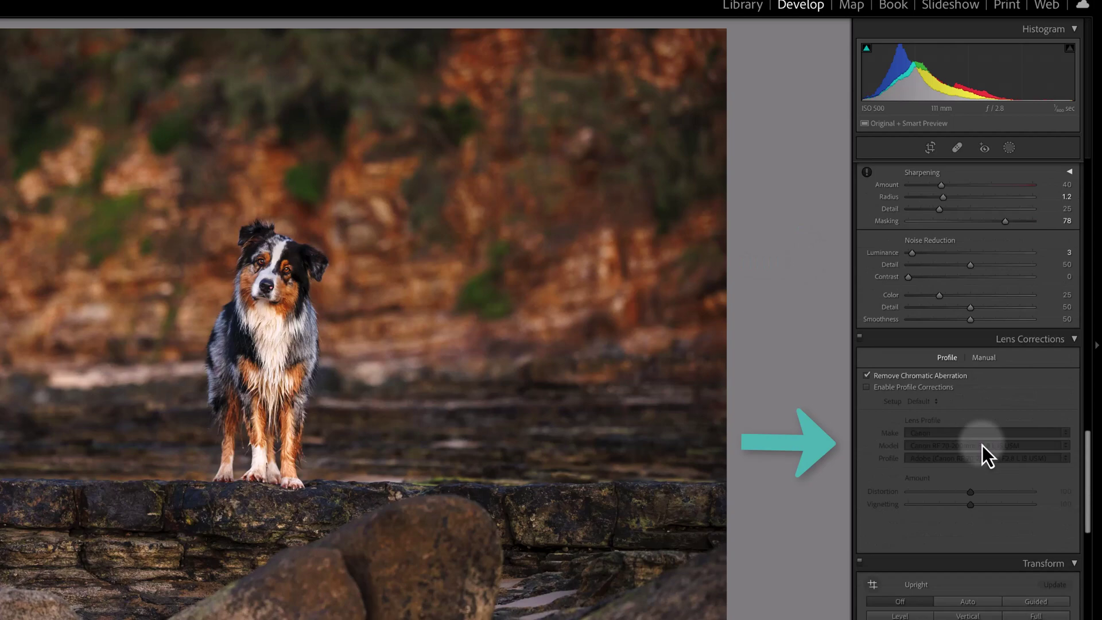
scroll(984, 450, "up", 10)
scroll(985, 448, "up", 10)
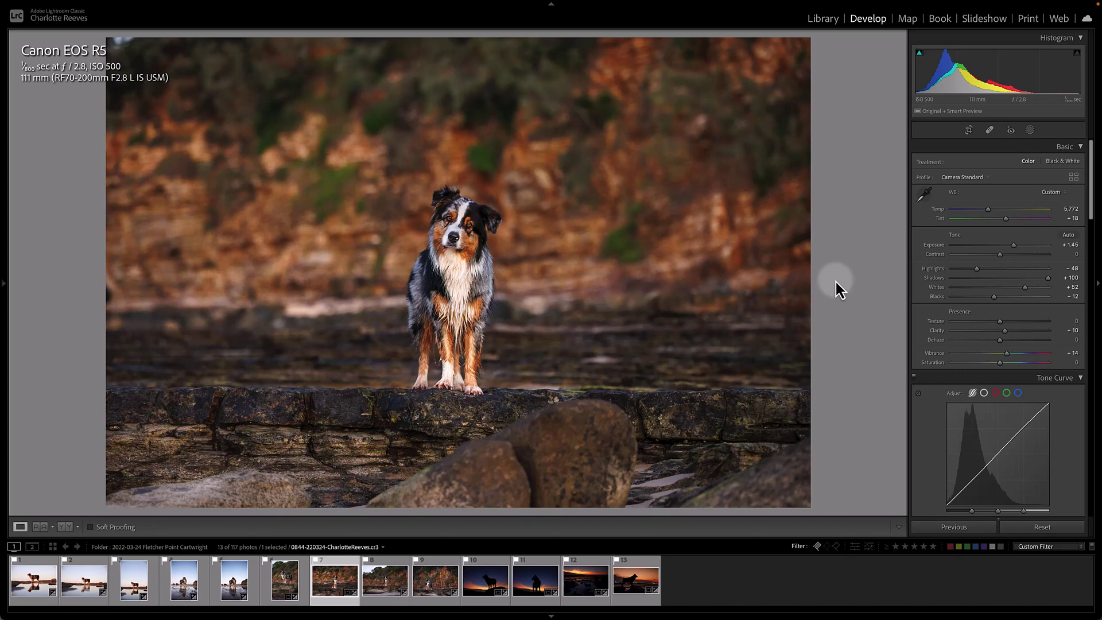
Step: Open the side-profile dog photo, toggle Before/After, and commit its existing crop
left_click(437, 581)
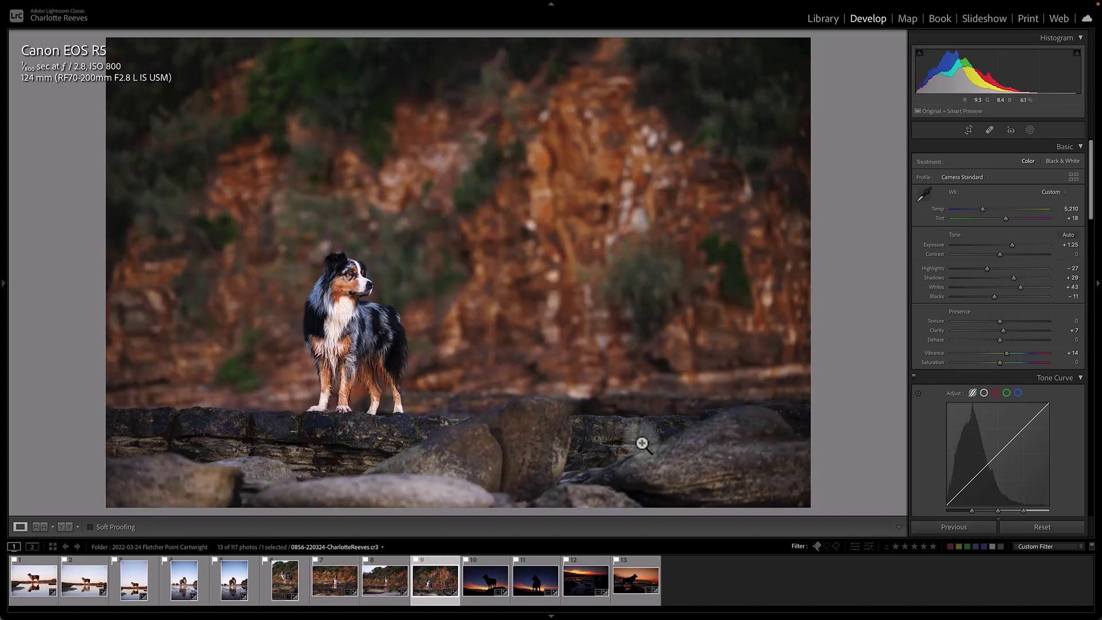
key("backslash")
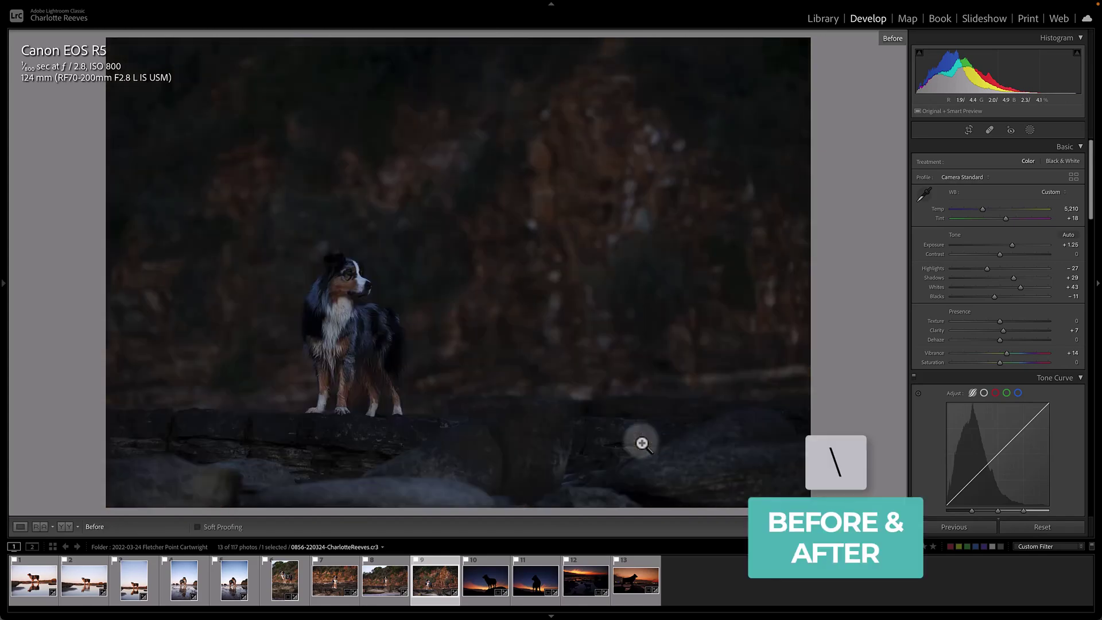
key("backslash")
key("backslash")
key("backslash")
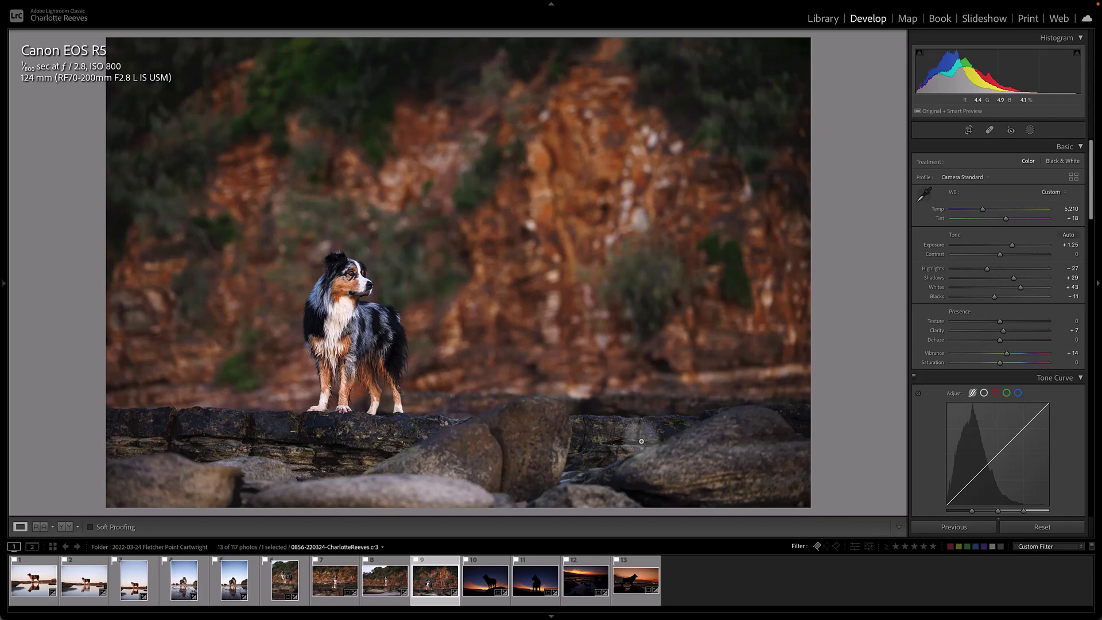
key("r")
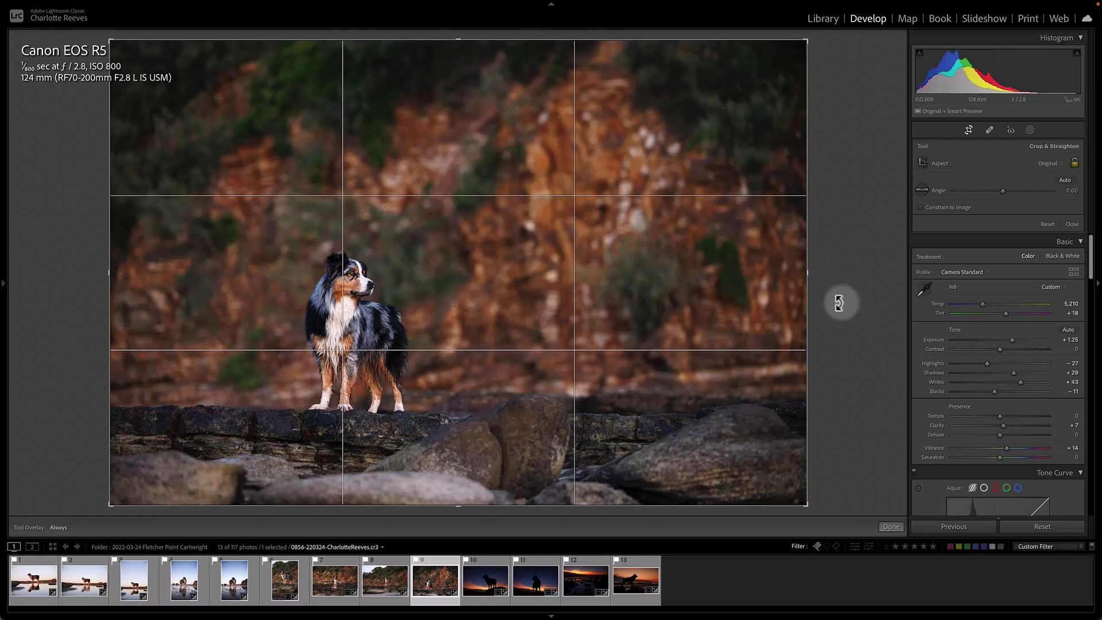
double_click(840, 303)
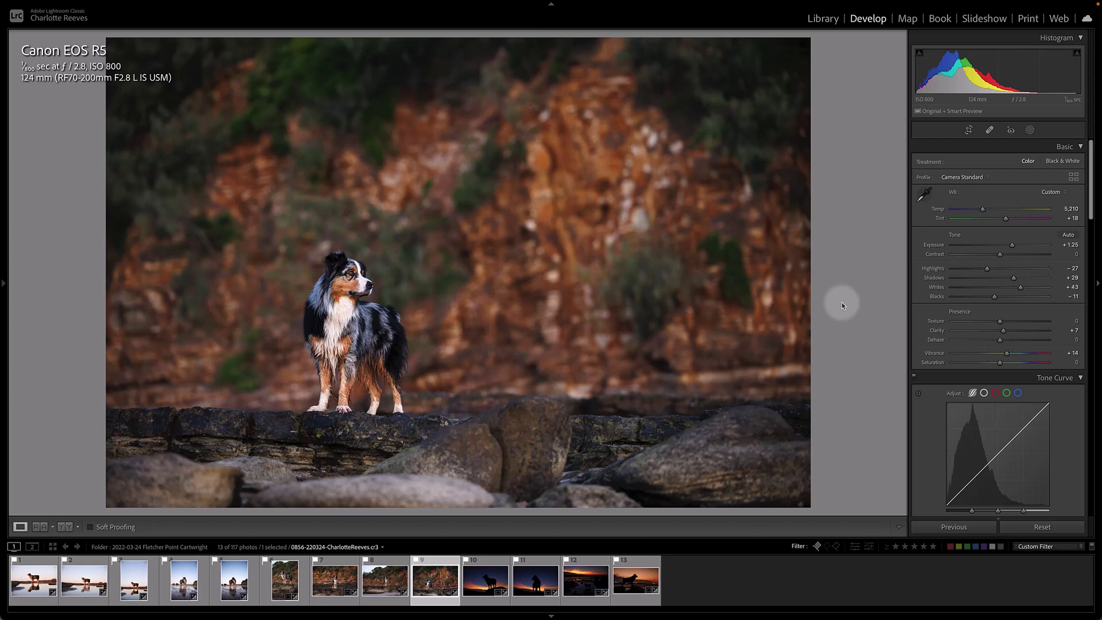
Step: Export the photo as a PSD using the EXPORT FOR EDITING preset
key("shift+super+e")
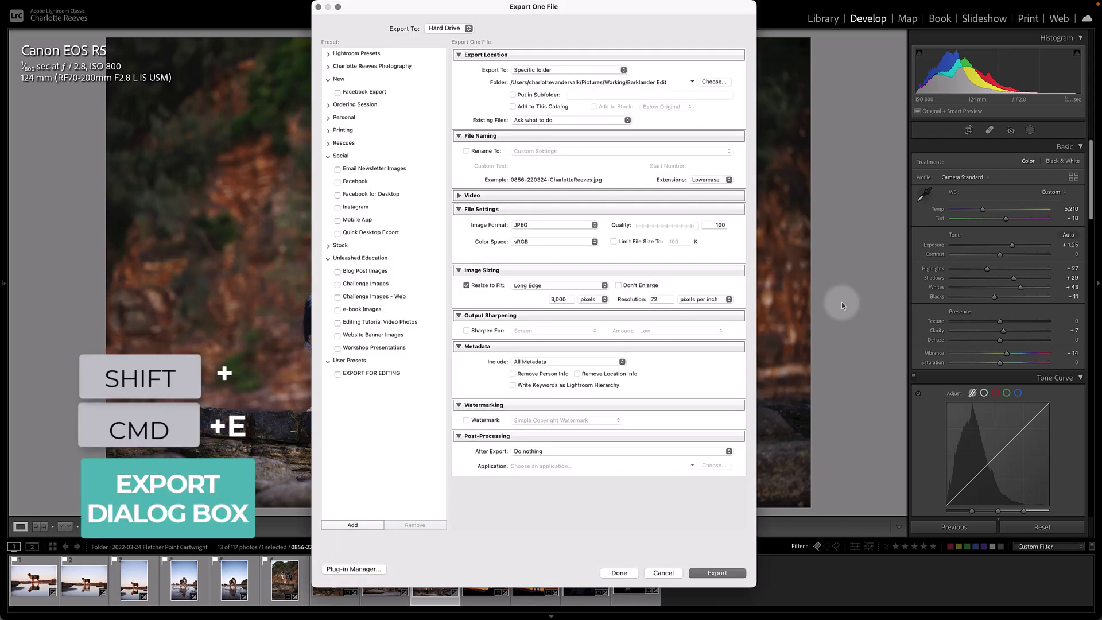
left_click(370, 374)
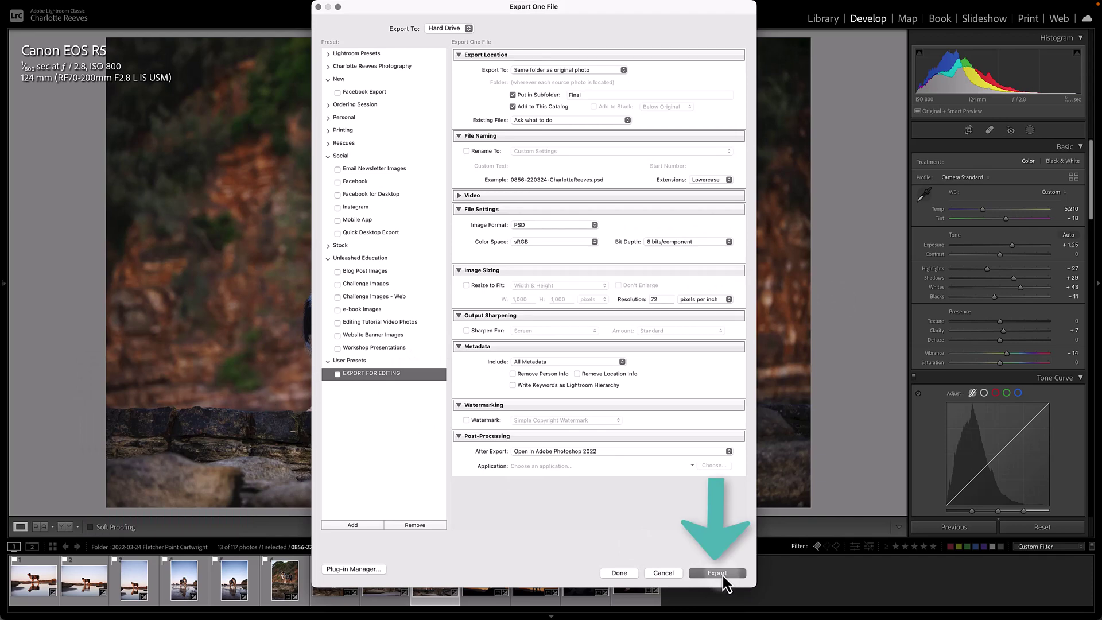
left_click(718, 573)
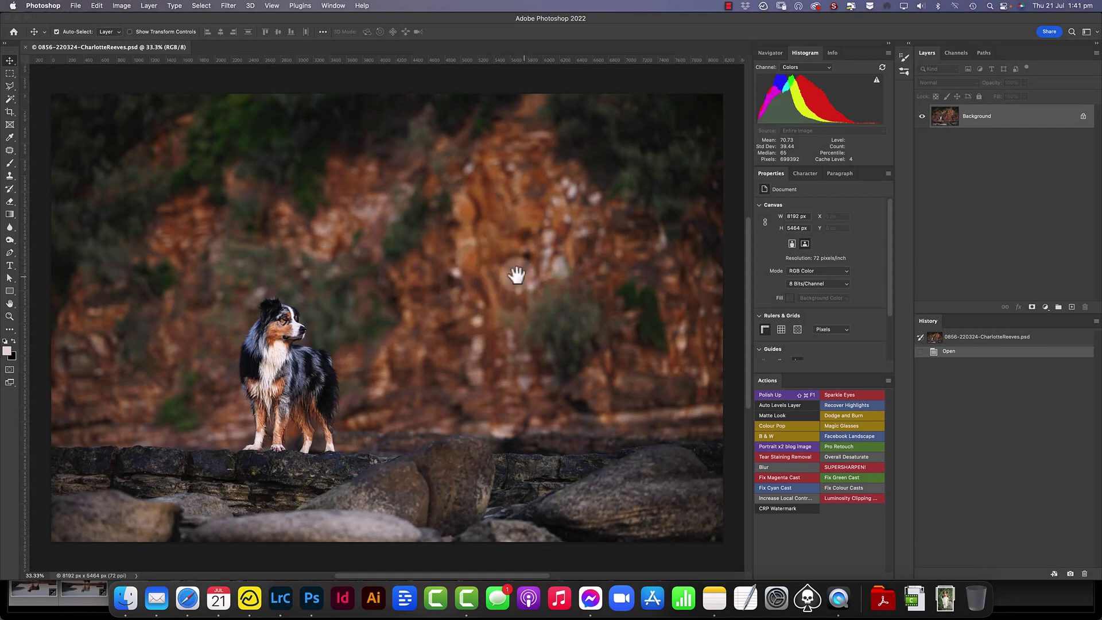
Step: Zoom to 66.7% and patch out the bright spots on the cliff face
key("super+space")
left_click(547, 268)
left_click(430, 359)
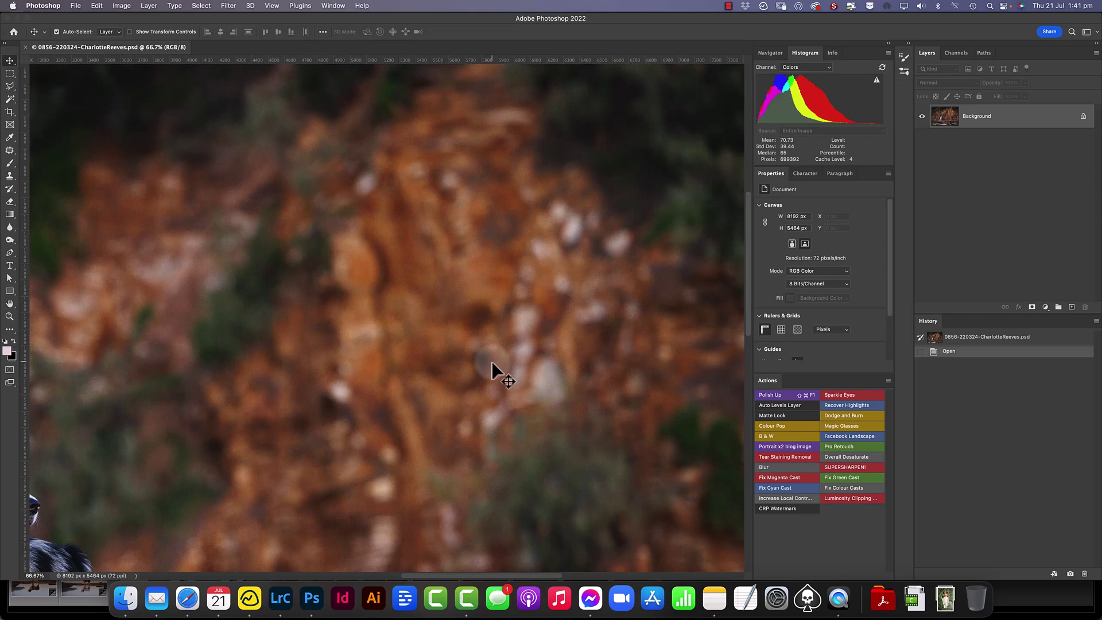
key("j")
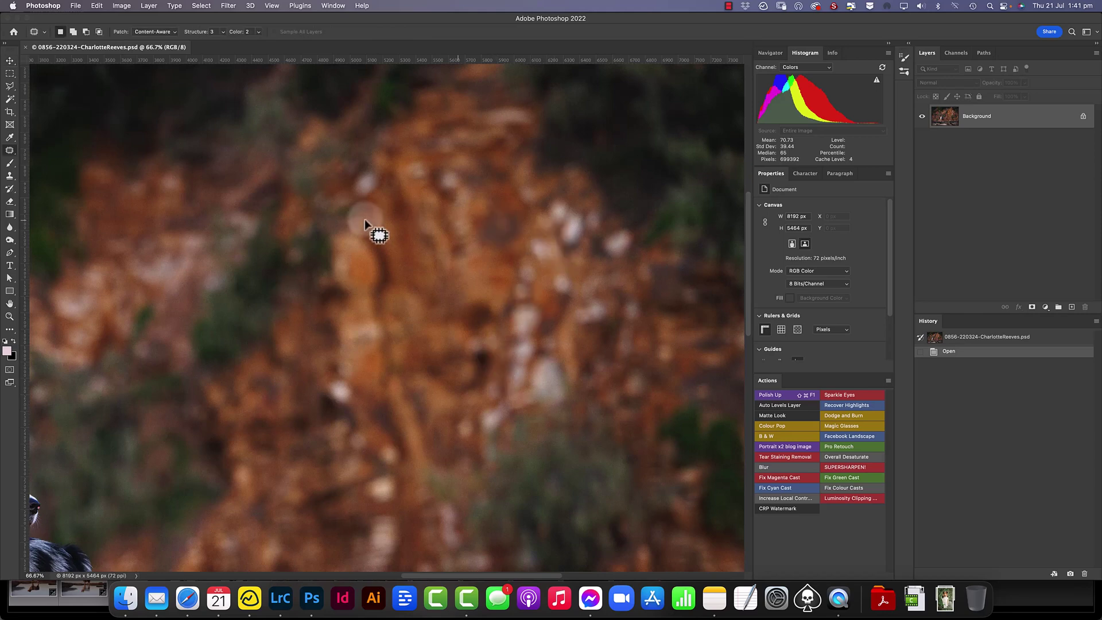
left_click_drag(384, 169, 380, 166)
mouse_move(417, 152)
left_mouse_down()
mouse_move(433, 192)
mouse_move(419, 172)
mouse_move(472, 178)
mouse_move(449, 164)
left_mouse_up()
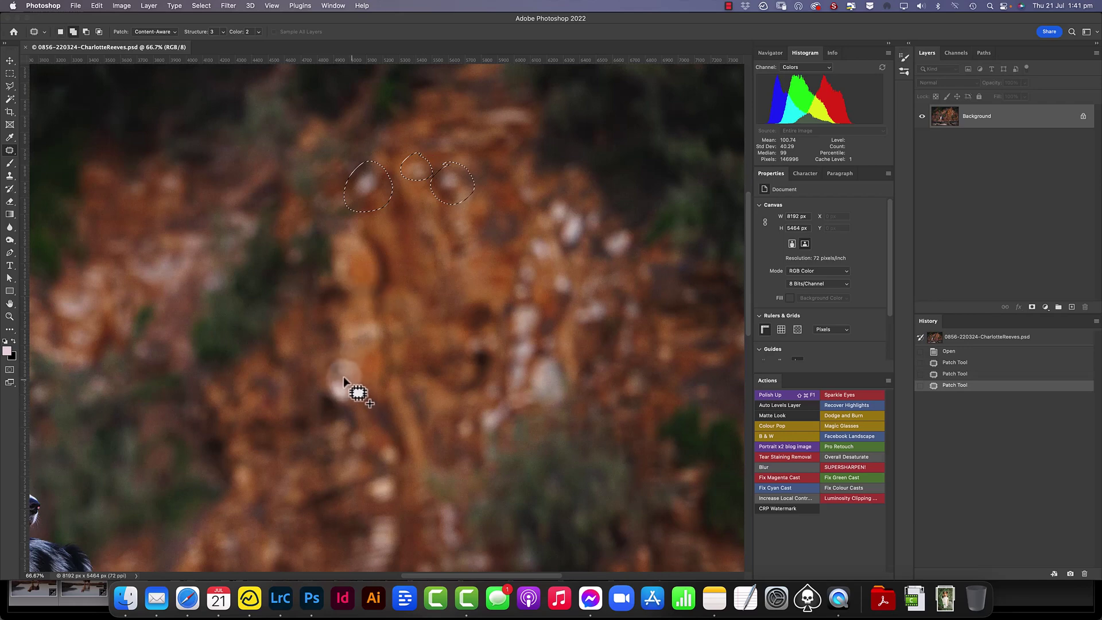
left_click_drag(363, 405, 347, 377)
mouse_move(565, 194)
left_mouse_down()
mouse_move(566, 207)
mouse_move(563, 193)
mouse_move(548, 198)
left_mouse_up()
left_click_drag(617, 227, 614, 228)
left_click_drag(505, 103, 502, 104)
Step: Select the large column of bright specks, Content-Aware Fill it, and deselect
mouse_move(543, 233)
left_mouse_down()
mouse_move(528, 253)
mouse_move(549, 316)
mouse_move(485, 397)
mouse_move(546, 317)
mouse_move(536, 276)
left_mouse_up()
left_click_drag(608, 299, 606, 300)
left_click_drag(652, 302, 647, 300)
key("shift+BackSpace")
left_click(645, 239)
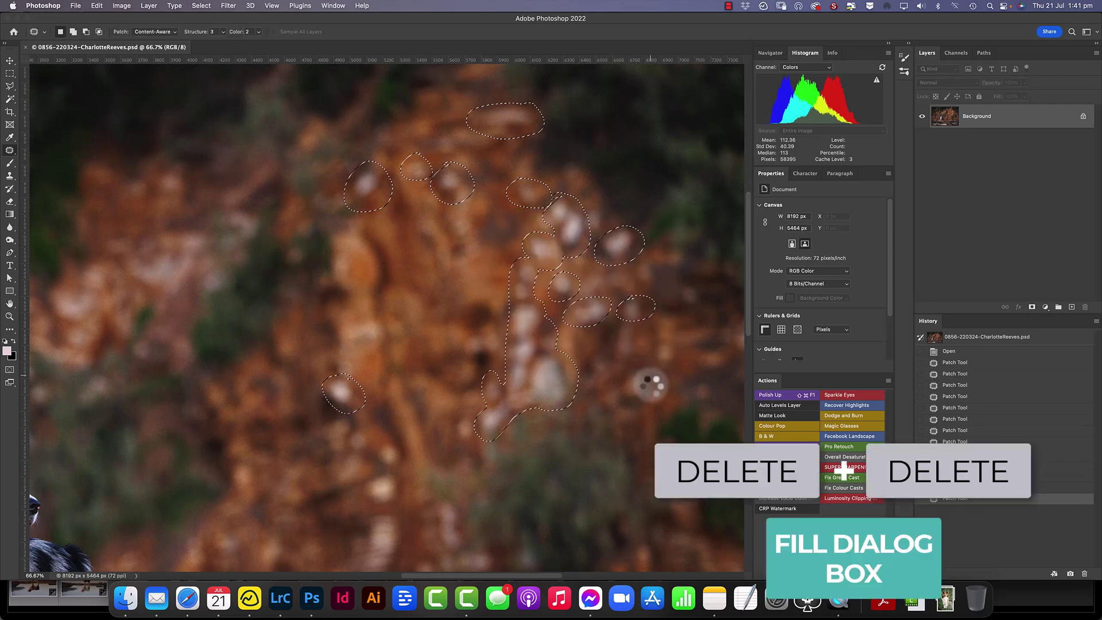
key("super+d")
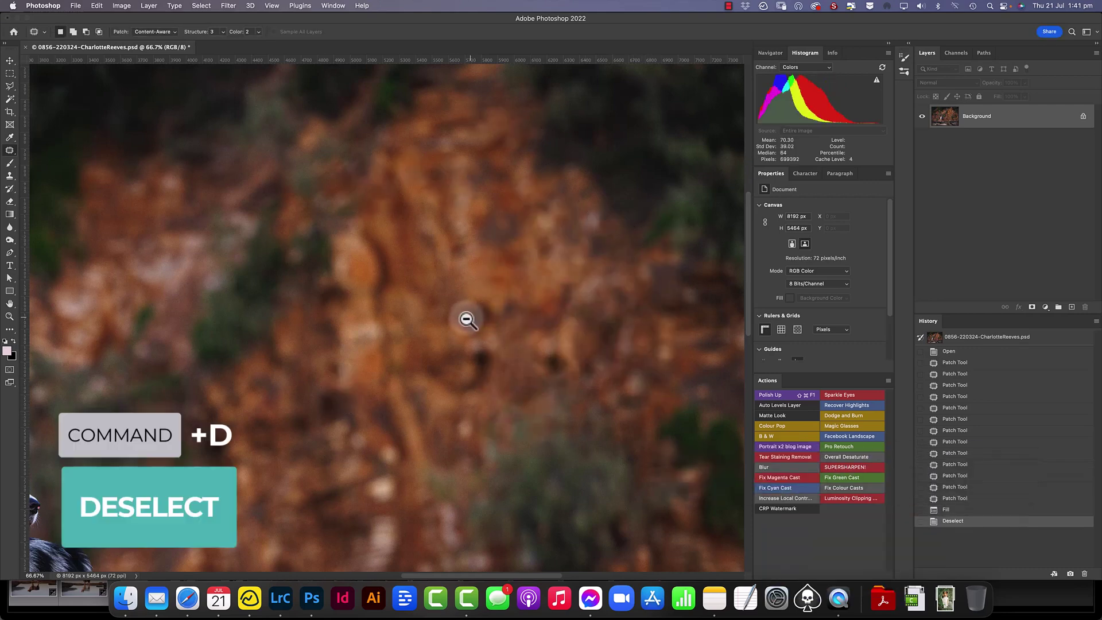
Step: Zoom back out to the whole photo and save the PSD
key("super+minus")
key("super+minus")
left_click_drag(497, 368, 560, 344)
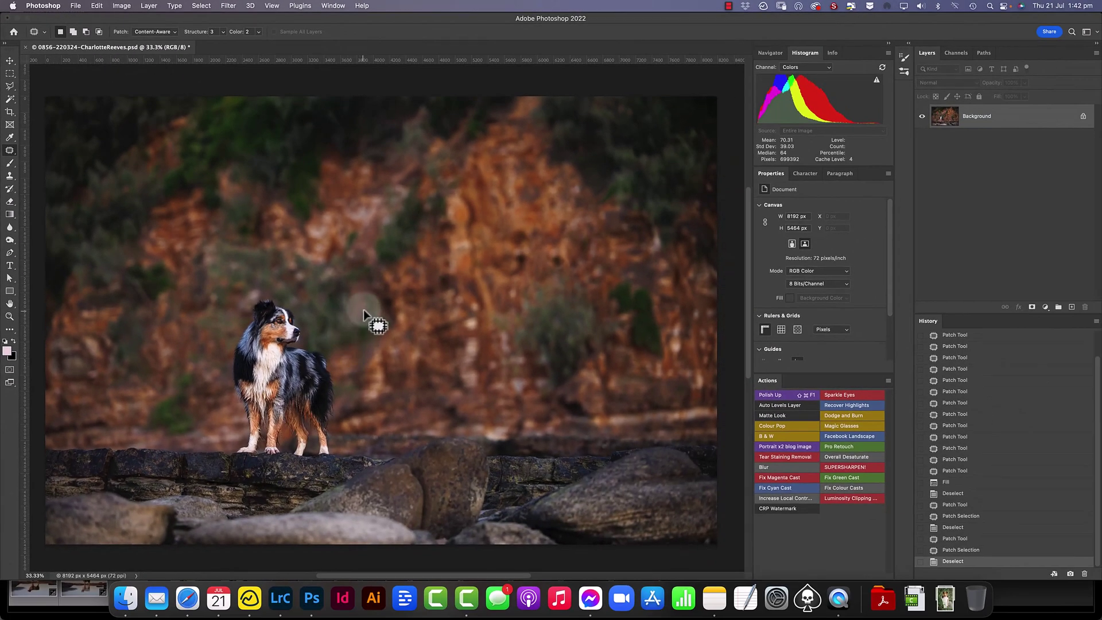
key("super+s")
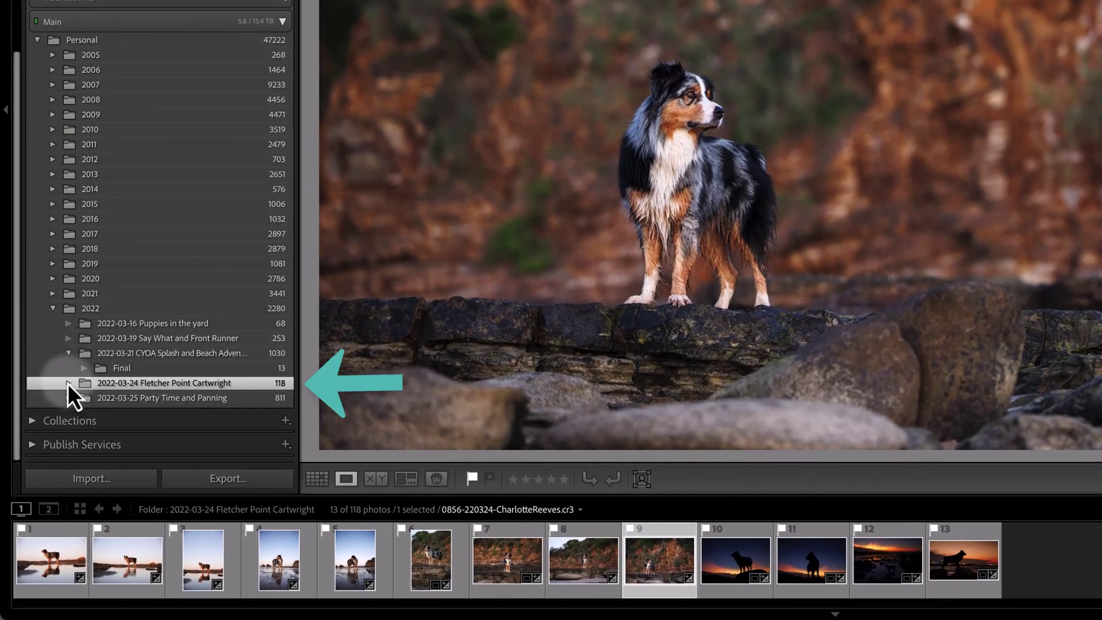
Step: Open the PSD in the Final subfolder, rotate it to −0.99°, and tighten the top-right crop
left_click(67, 382)
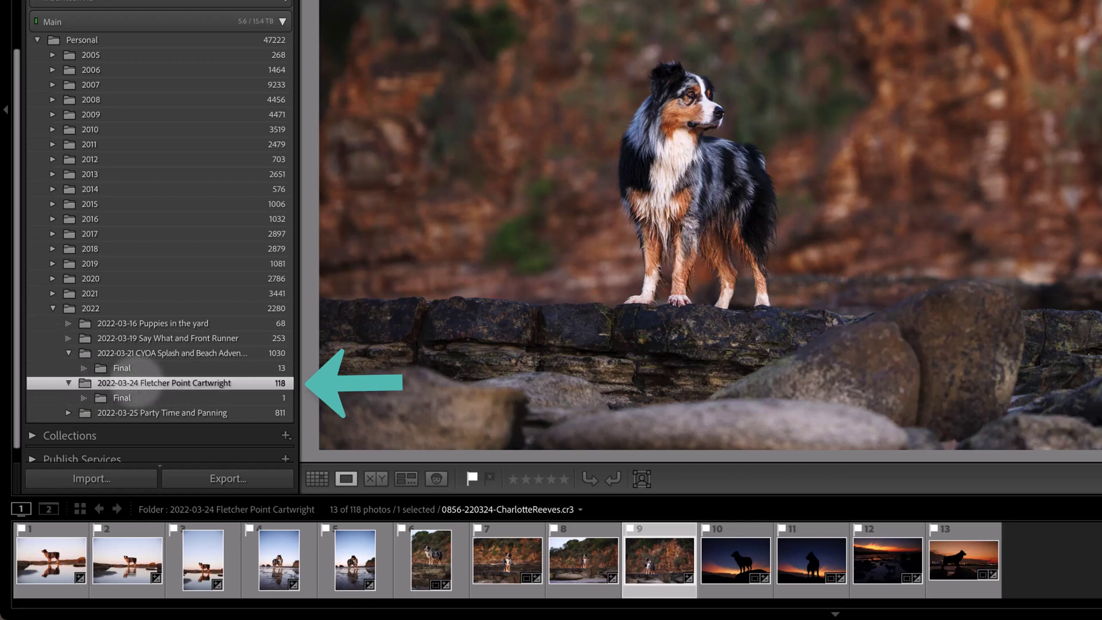
left_click(159, 401)
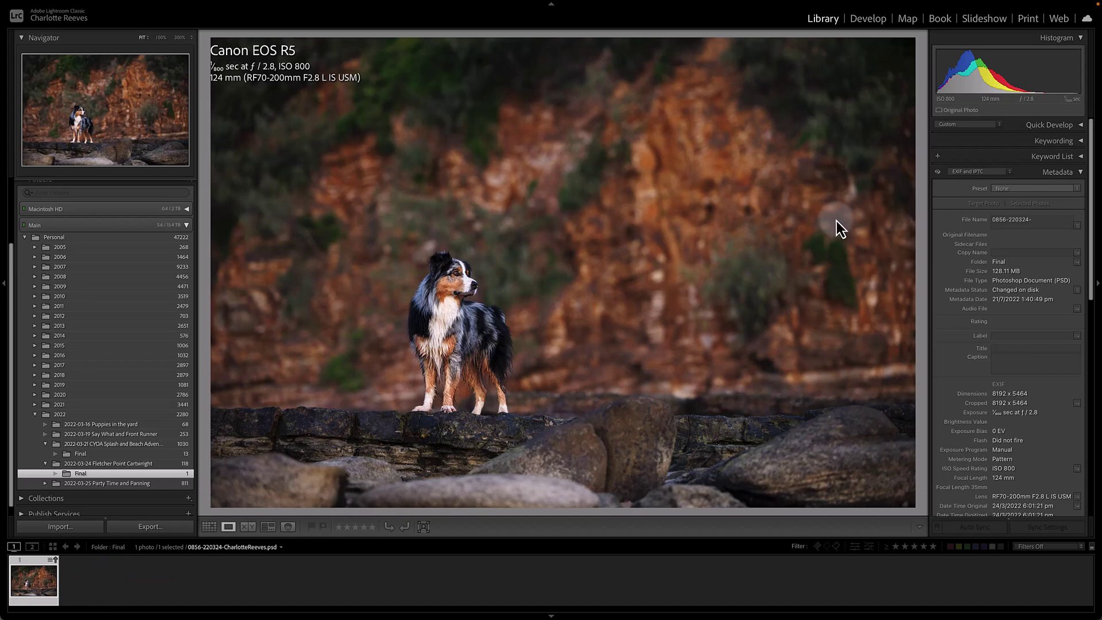
key("r")
left_click_drag(900, 255, 899, 238)
left_click_drag(889, 52, 871, 61)
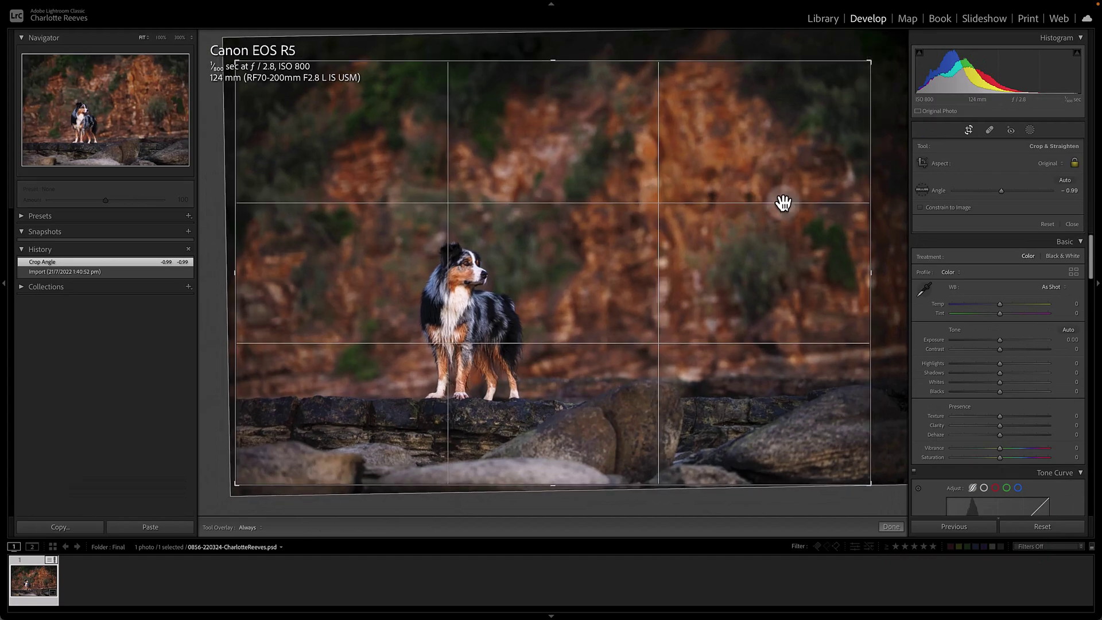
key("Return")
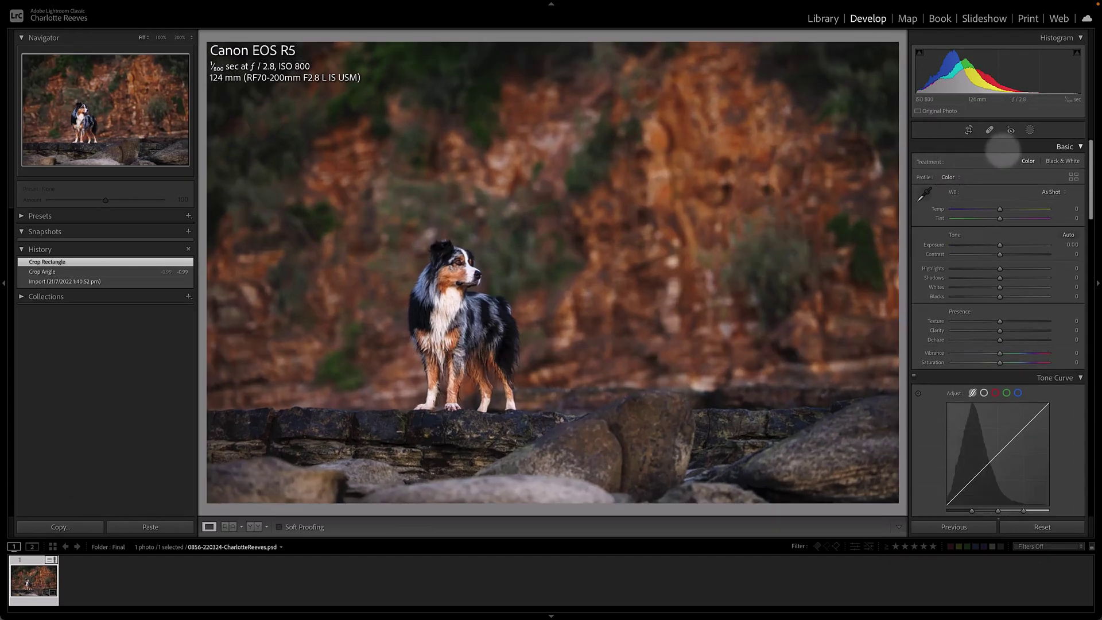
Step: Add an inverted radial gradient around the dog at Exposure −0.55
left_click(1030, 130)
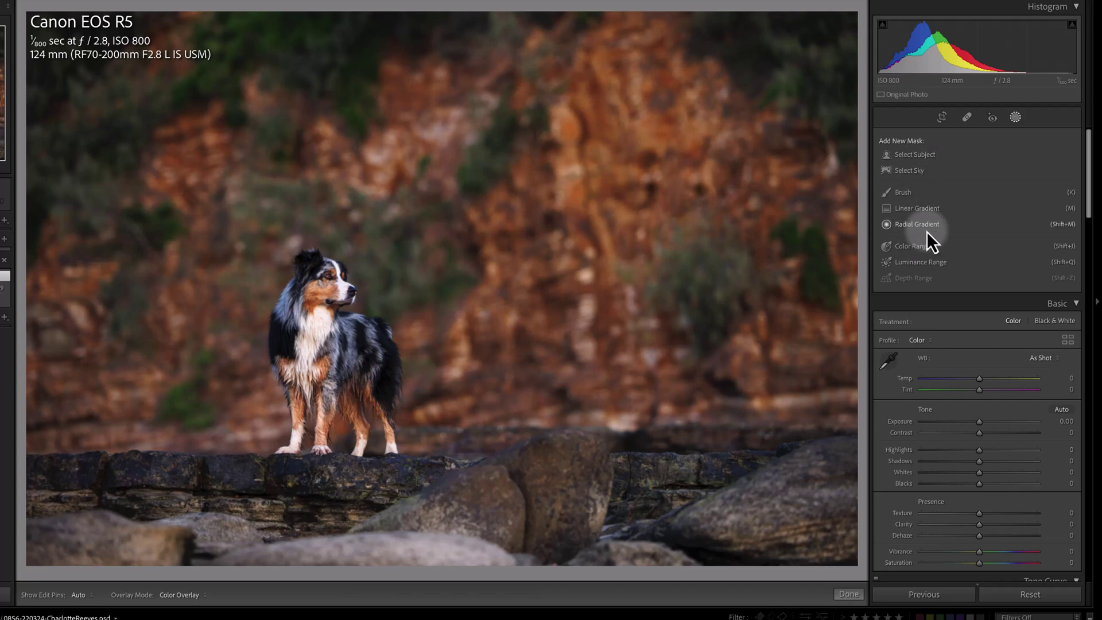
left_click(919, 224)
mouse_move(339, 334)
left_mouse_down()
mouse_move(439, 453)
mouse_move(480, 482)
mouse_move(321, 344)
left_mouse_up()
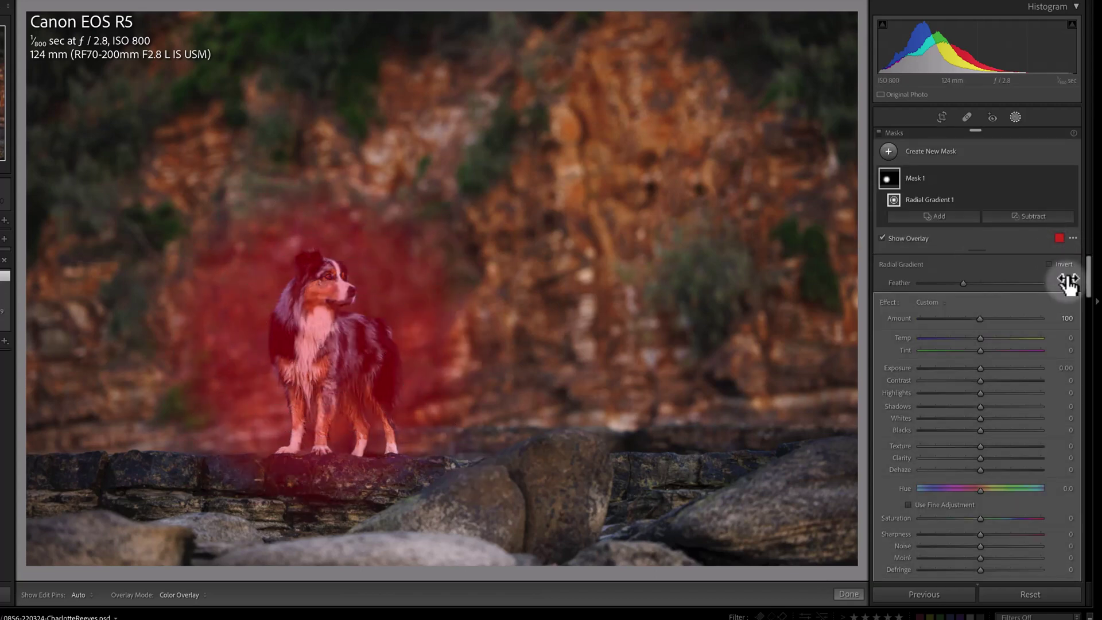
left_click(1061, 265)
left_click_drag(981, 372, 971, 370)
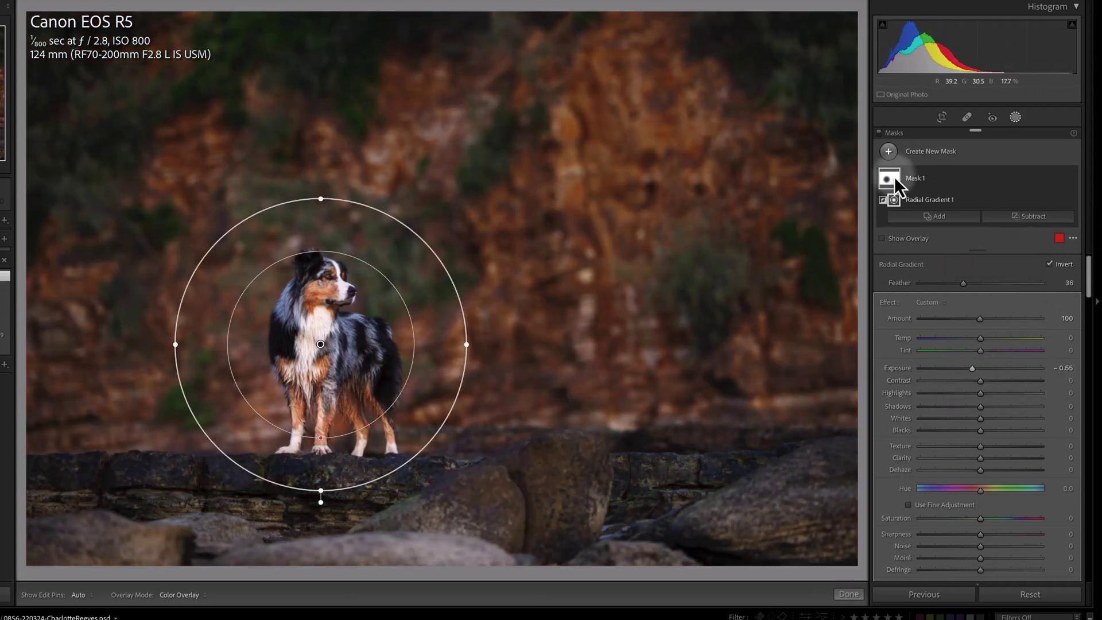
Step: Add a linear gradient over the foreground rocks with Exposure −0.85 and Contrast −30
left_click(890, 152)
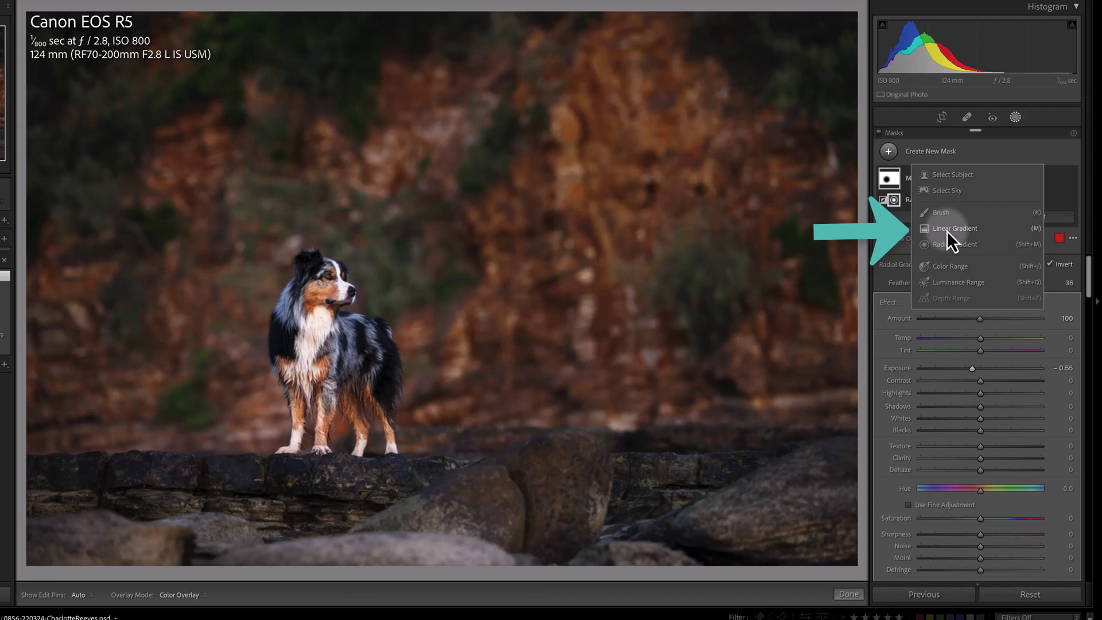
left_click(949, 229)
left_click_drag(387, 552, 388, 450)
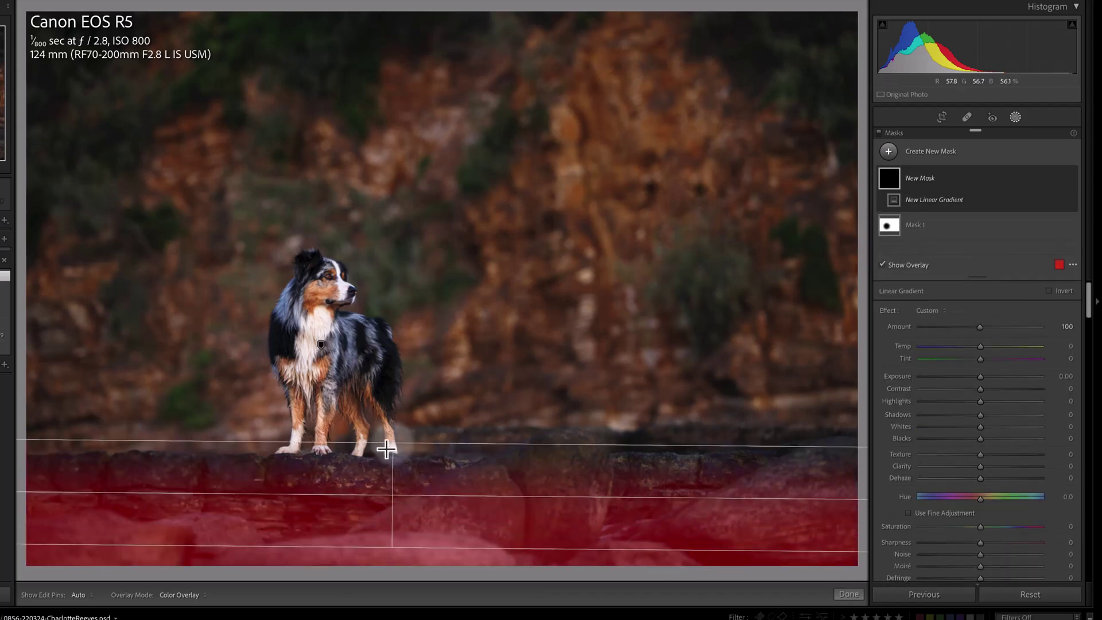
mouse_move(981, 376)
left_mouse_down()
mouse_move(966, 392)
mouse_move(970, 378)
left_mouse_up()
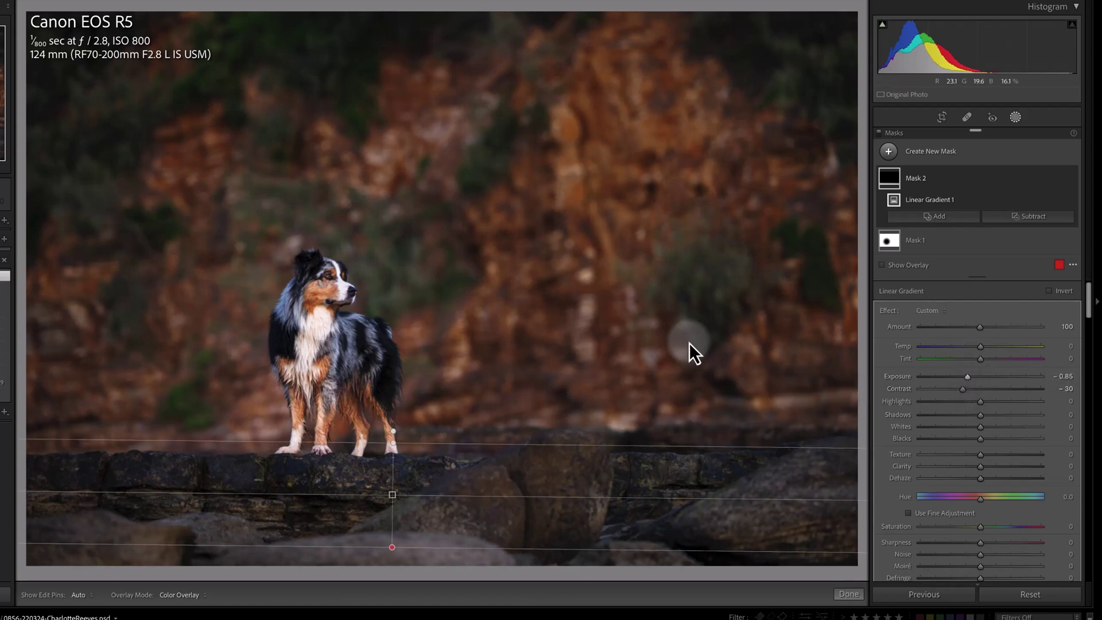
Step: Toggle all masks off and back on to compare the effect
left_click(441, 322)
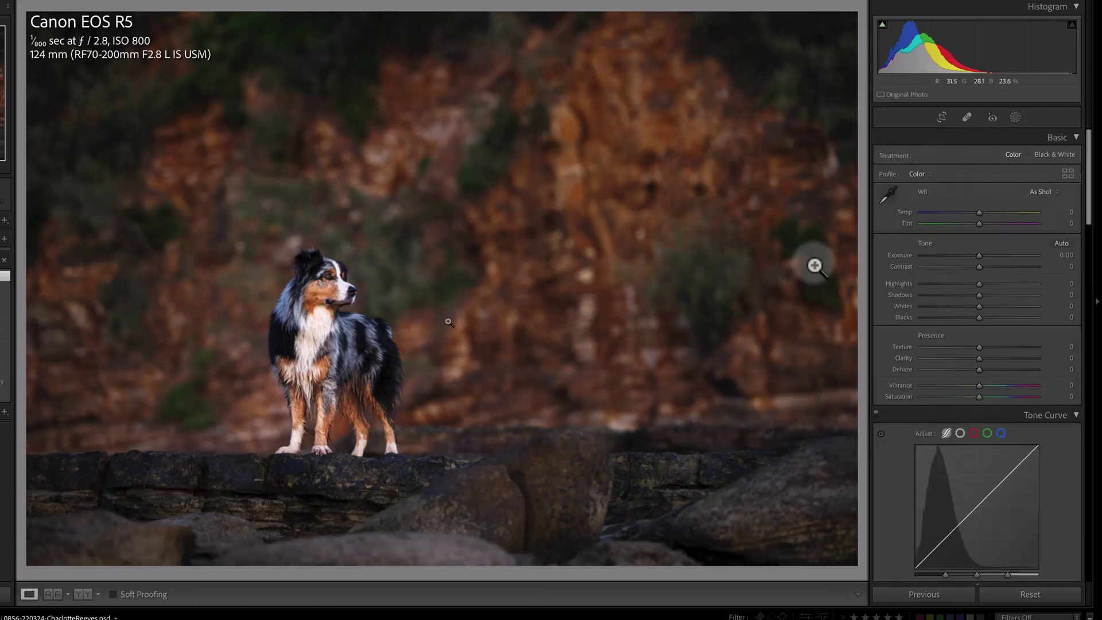
left_click(1016, 118)
left_click(880, 134)
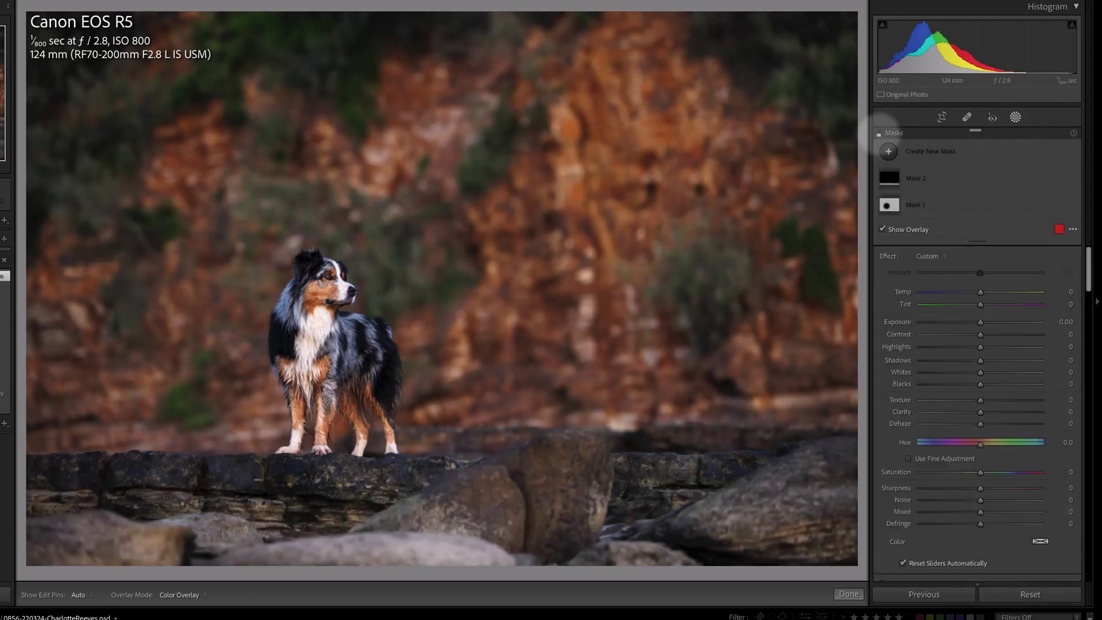
left_click(880, 132)
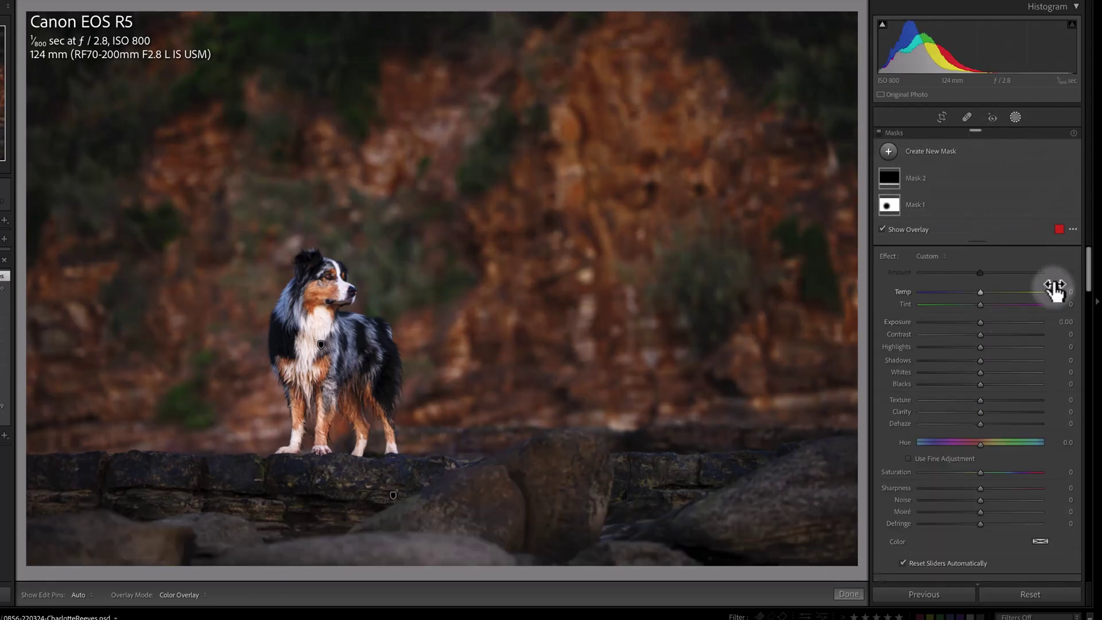
Step: Cool Temp to −2, then inspect the rock wall at 100% and return to Fit
key("shift+w")
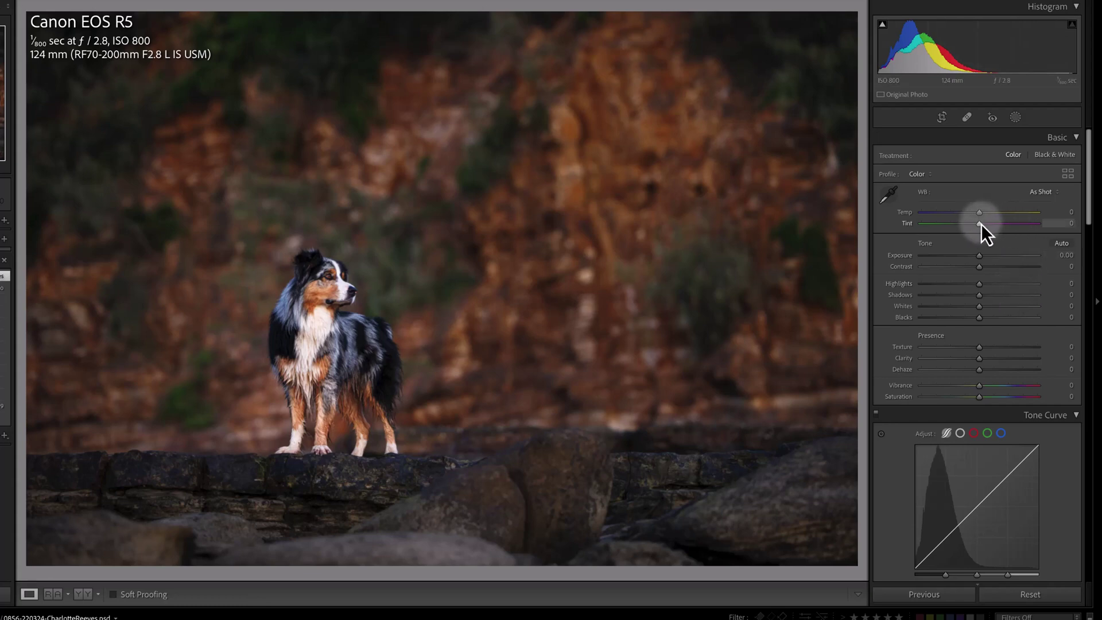
left_click_drag(981, 215, 979, 215)
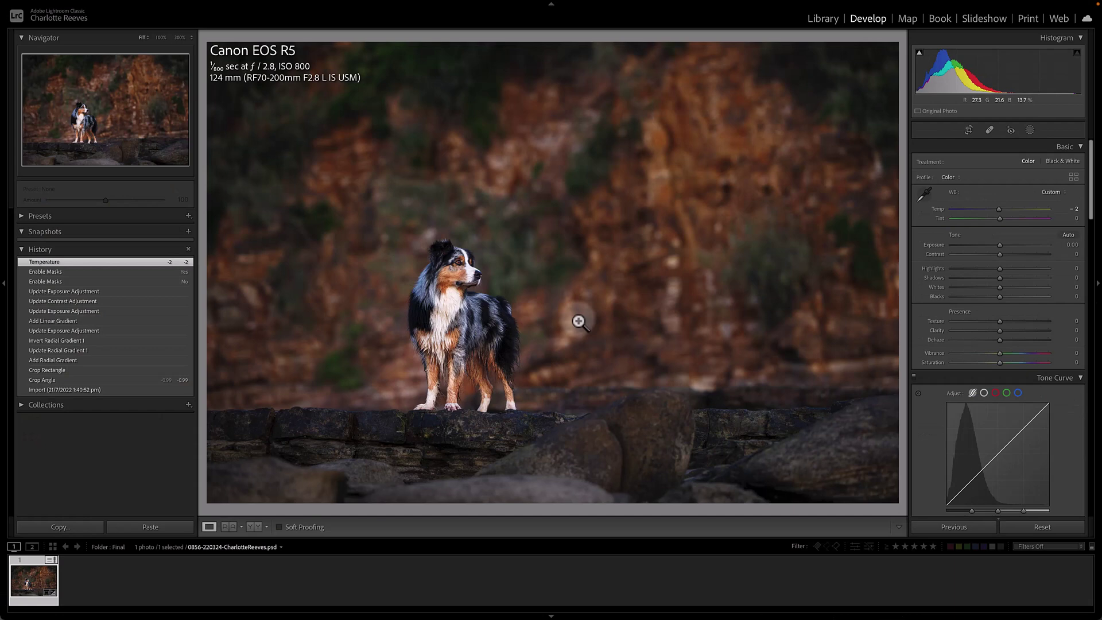
left_click(679, 278)
left_click_drag(731, 313, 490, 422)
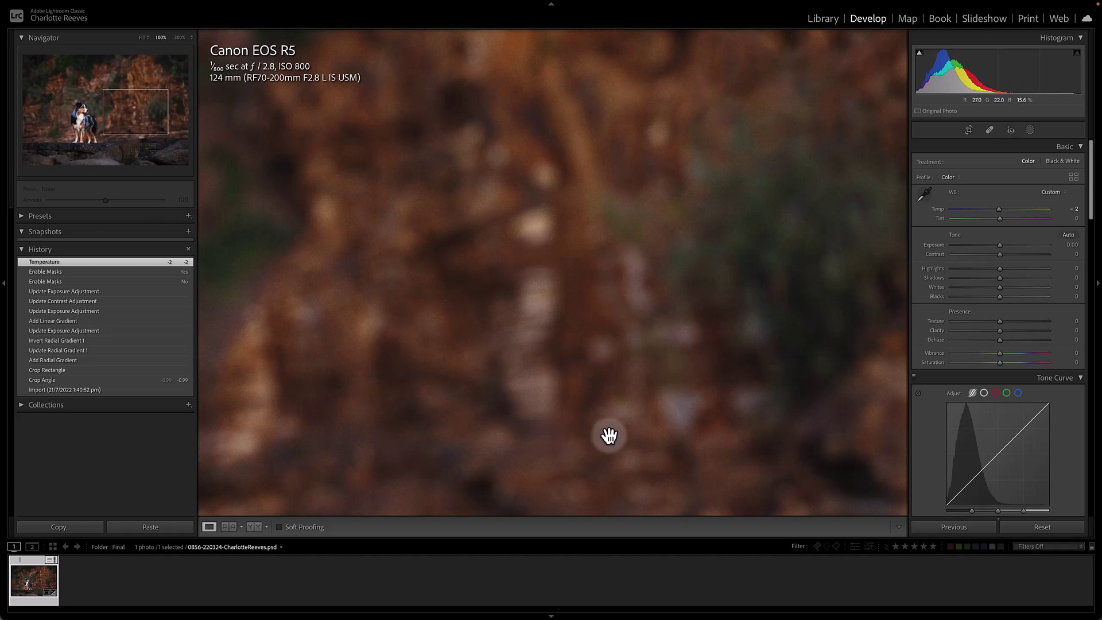
left_click(601, 353)
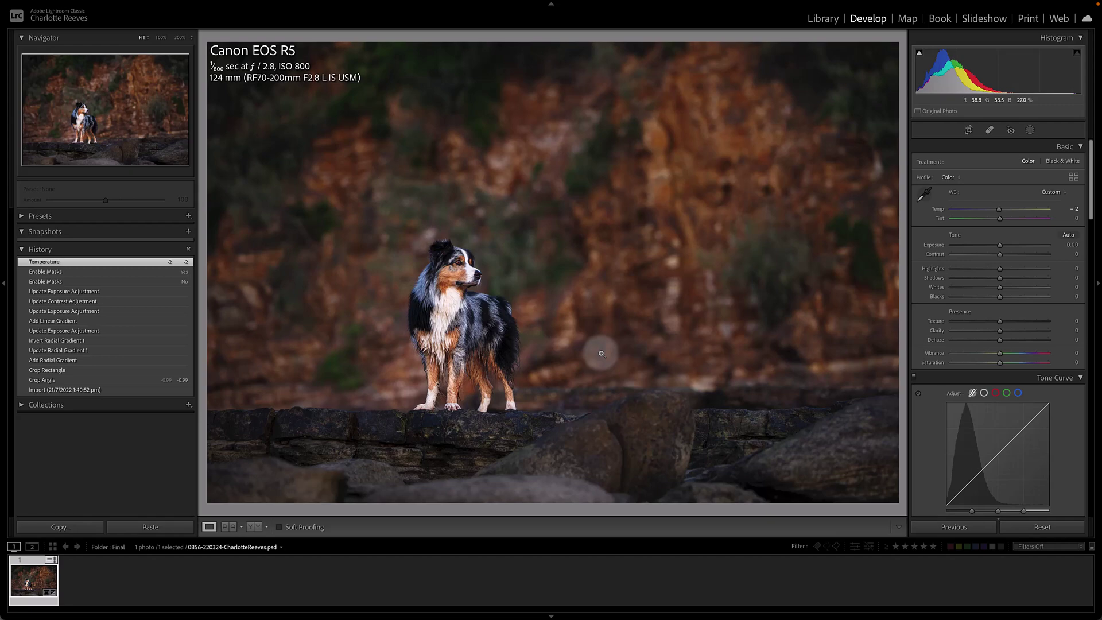
Step: Choose Edit Original in the Cmd+E dialog and answer the externally-changed-settings prompt
key("super+e")
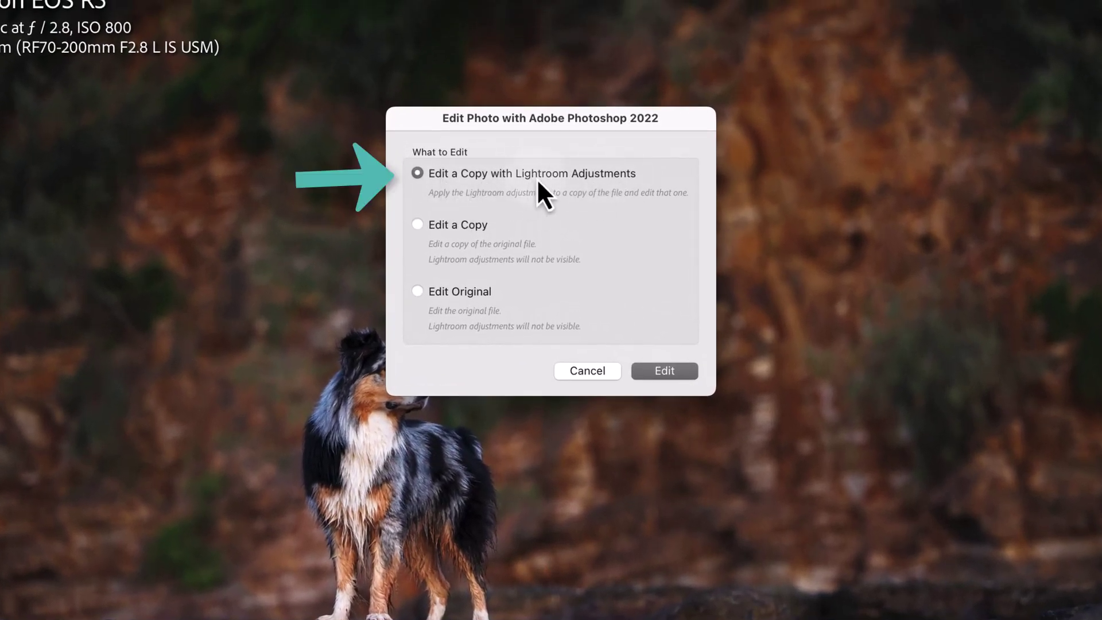
left_click(457, 227)
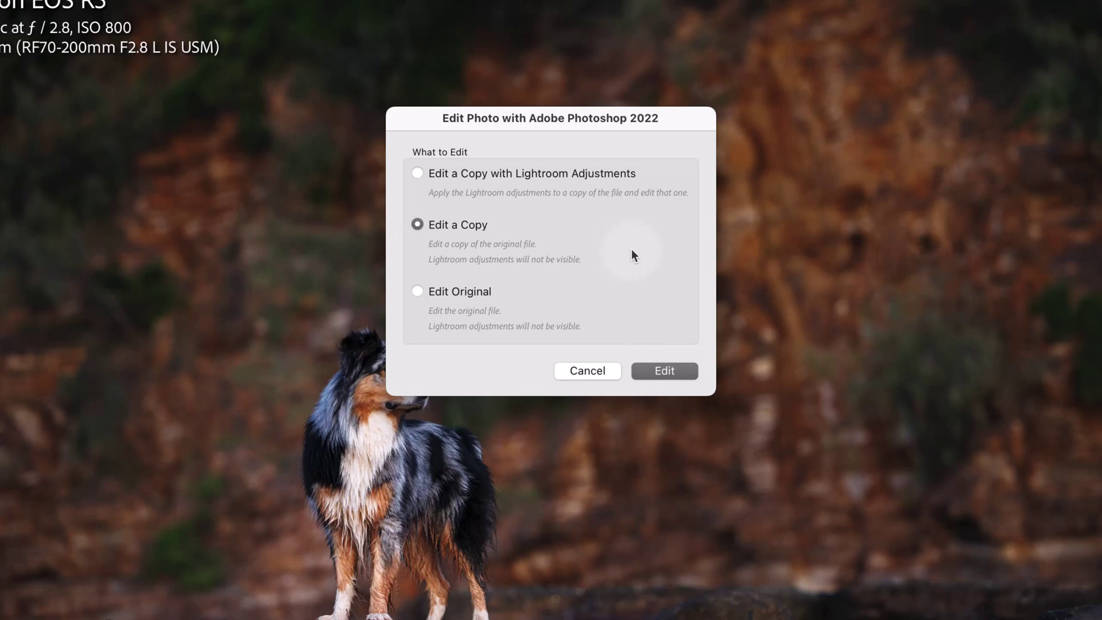
left_click(460, 309)
left_click(671, 370)
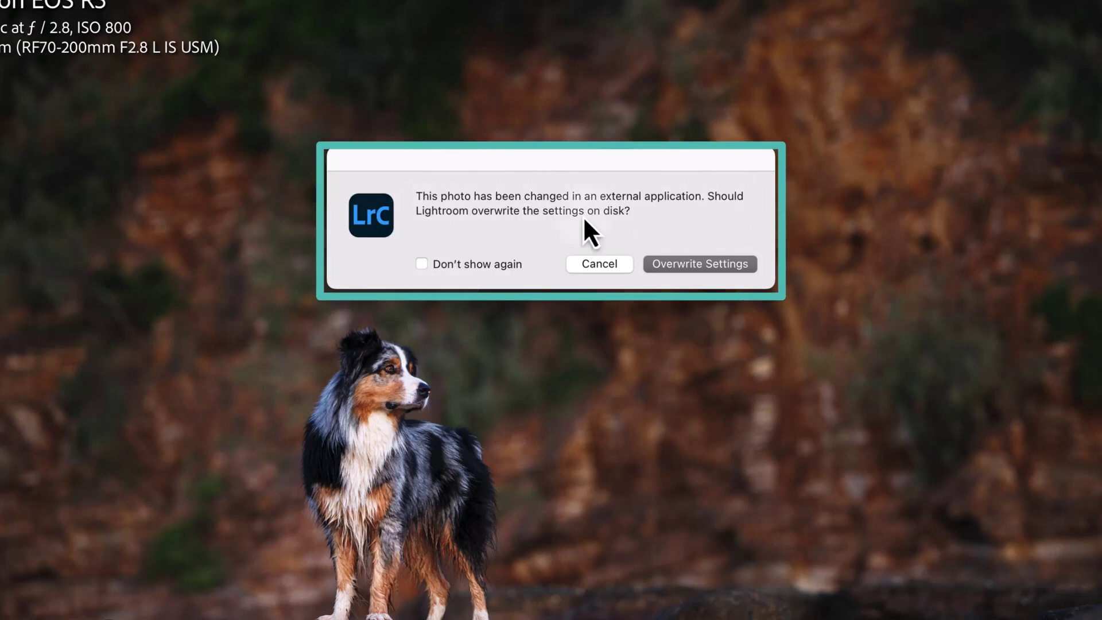
left_click(601, 264)
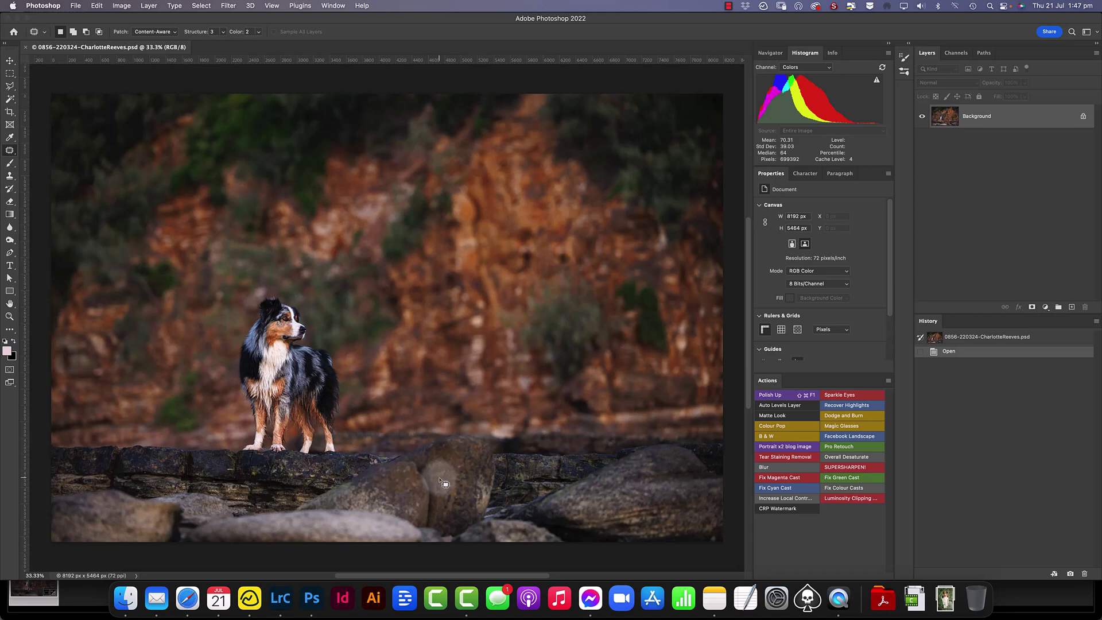
Step: Zoom in and patch the light spots on the rock wall with Content-Aware Fill
left_click(10, 61)
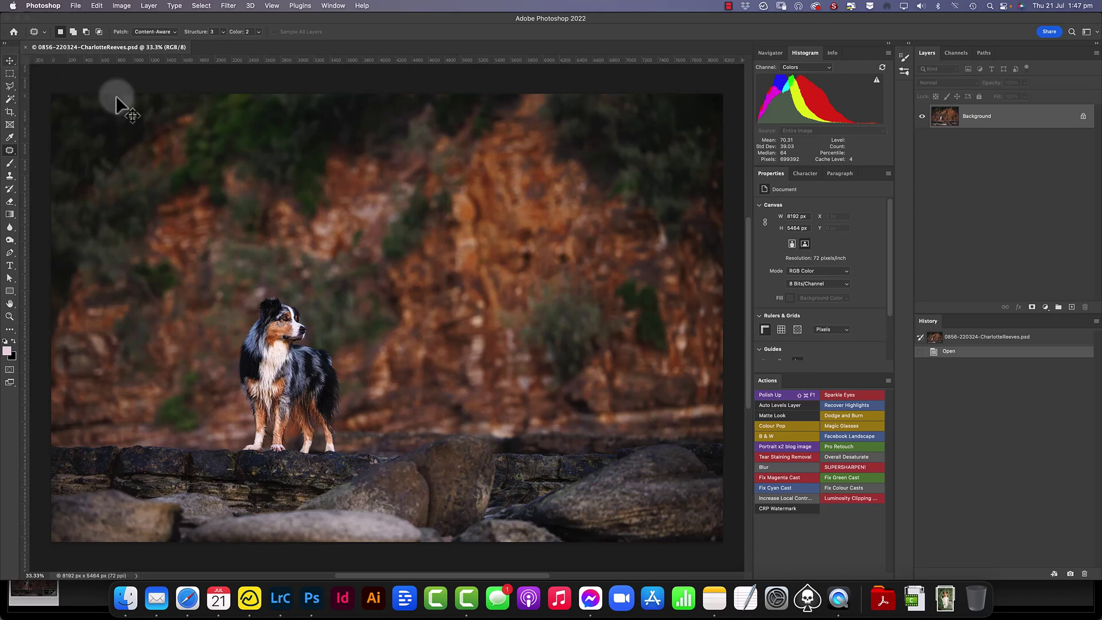
left_click(470, 326, "super")
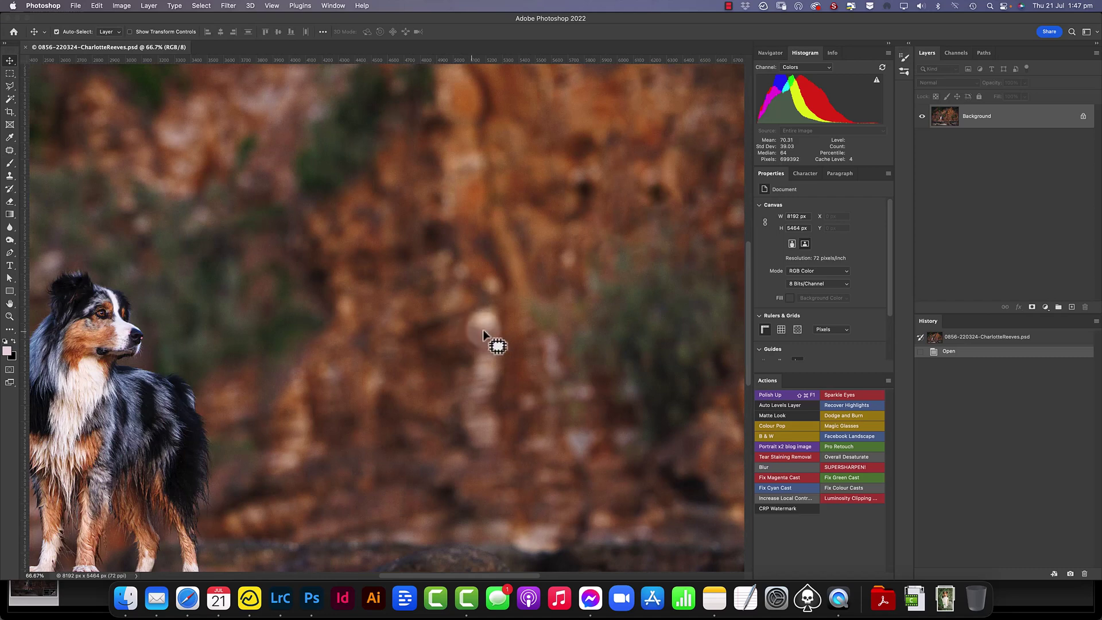
mouse_move(509, 283)
left_mouse_down()
mouse_move(472, 280)
mouse_move(490, 303)
mouse_move(512, 278)
mouse_move(498, 269)
mouse_move(491, 341)
mouse_move(503, 304)
mouse_move(479, 301)
mouse_move(451, 377)
mouse_move(447, 435)
mouse_move(484, 466)
mouse_move(511, 430)
mouse_move(499, 333)
left_mouse_up()
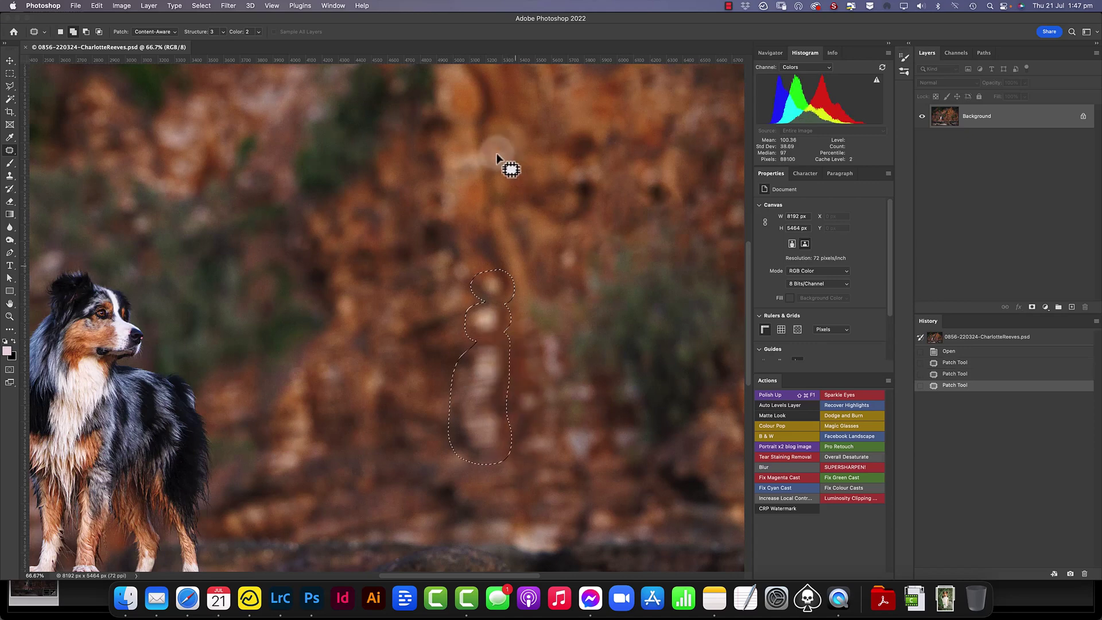
mouse_move(474, 143)
left_mouse_down()
mouse_move(435, 171)
mouse_move(435, 228)
left_mouse_up()
left_click_drag(471, 144, 474, 143)
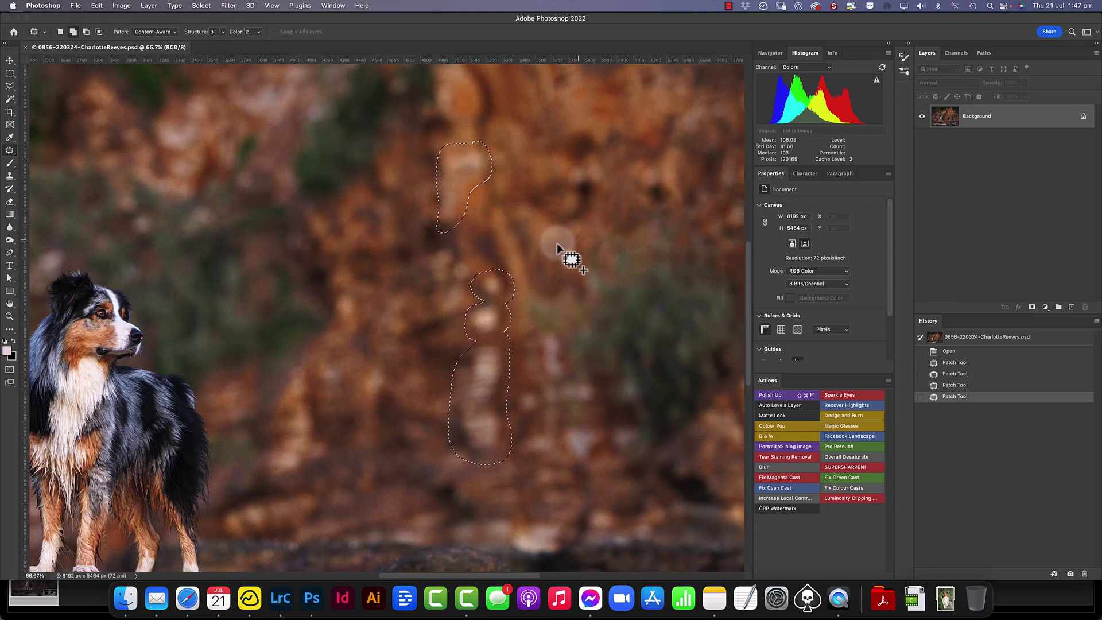
left_click_drag(584, 253, 583, 249)
key("shift+BackSpace")
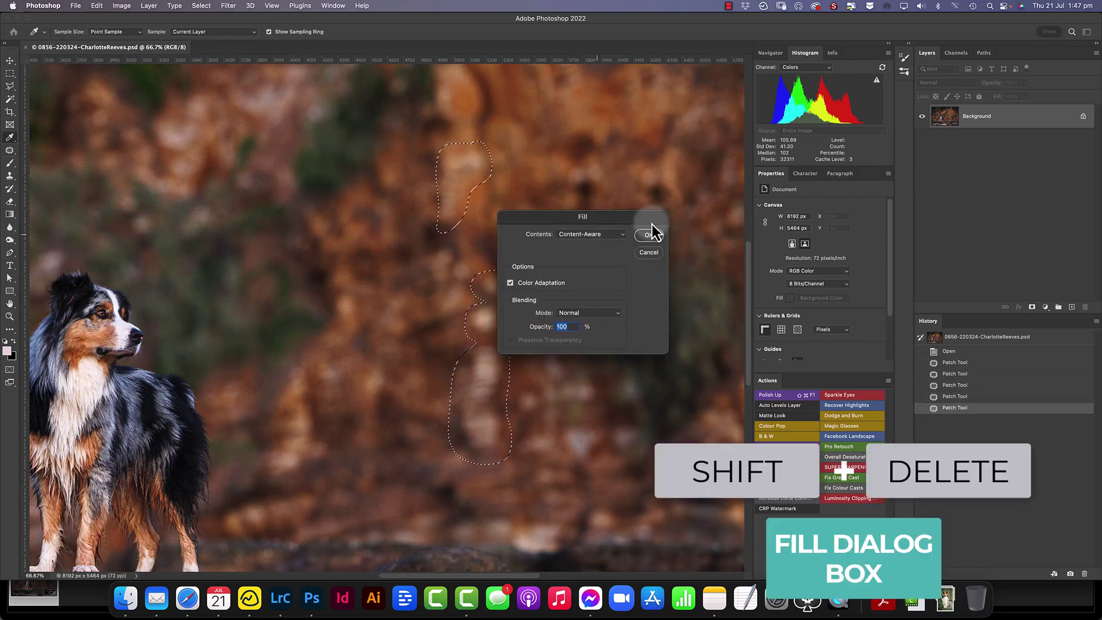
left_click(654, 237)
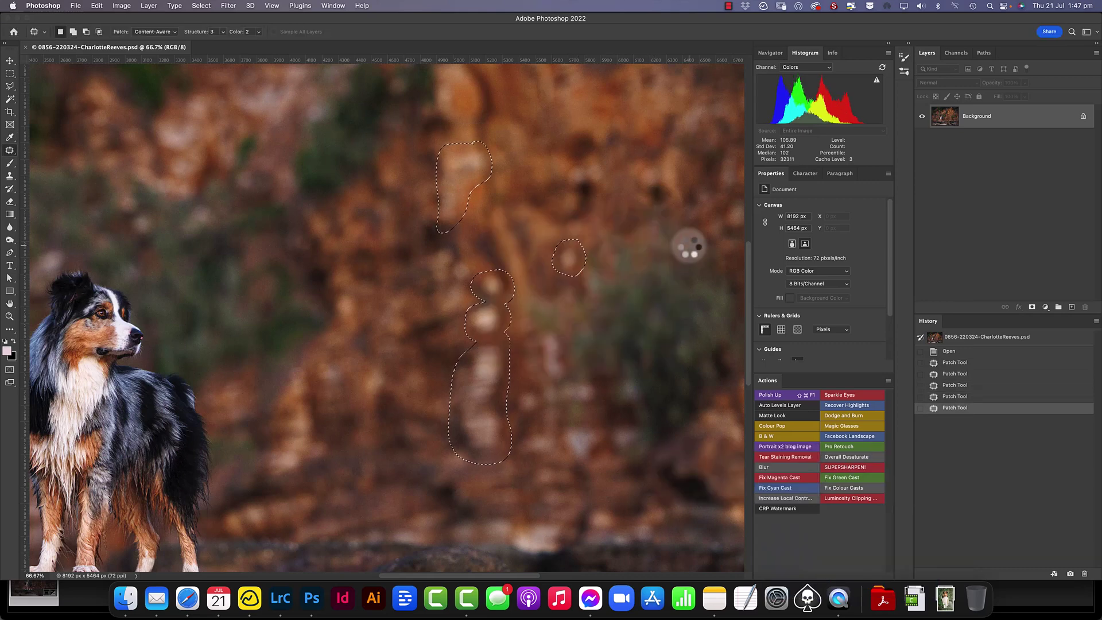
key("super+d")
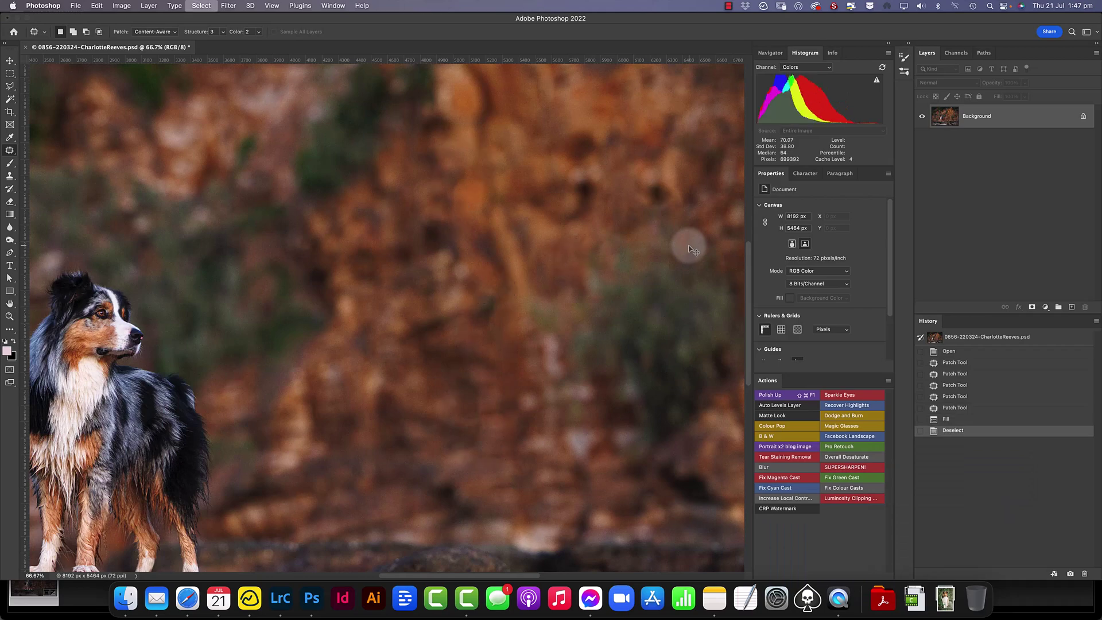
Step: Bring the whole photo back into view, then save and close the PSD
scroll(578, 267, "down", 5)
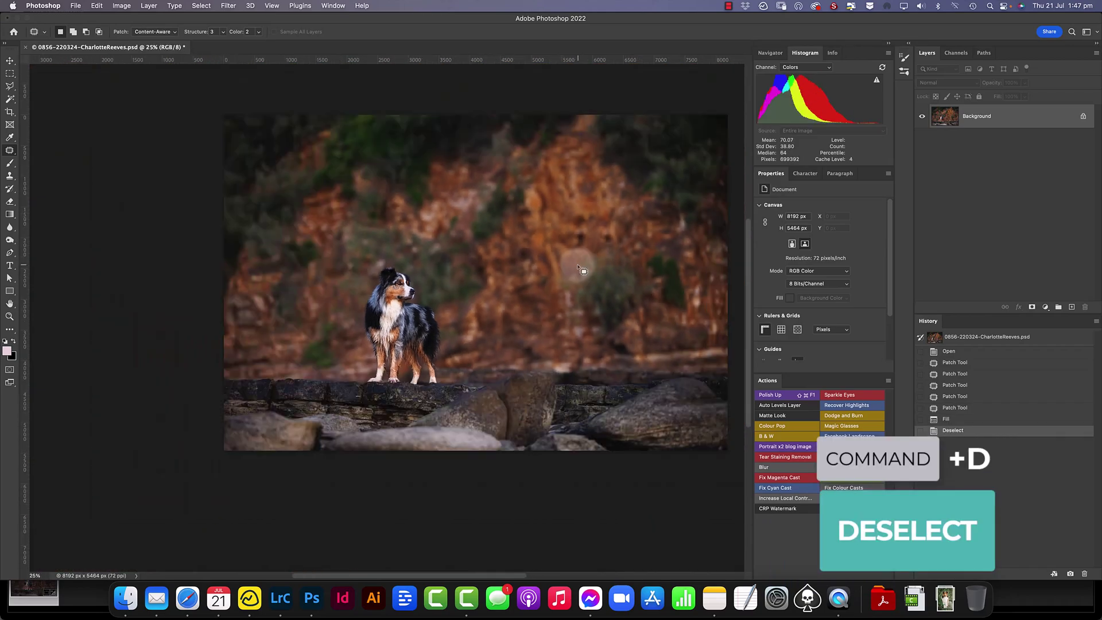
left_click_drag(567, 275, 480, 291)
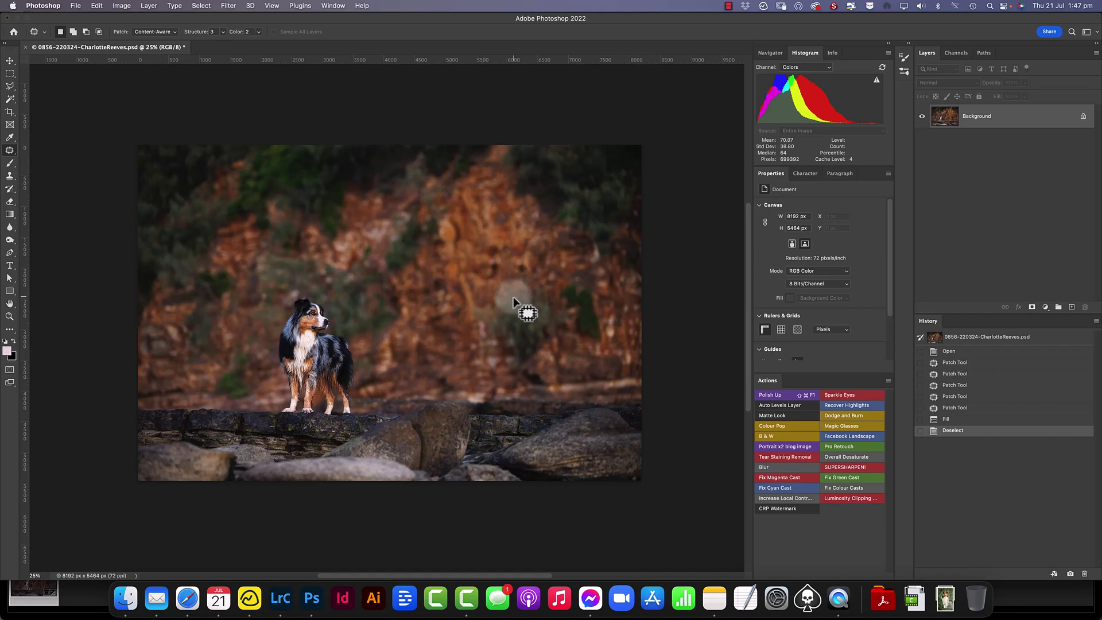
key("super+s")
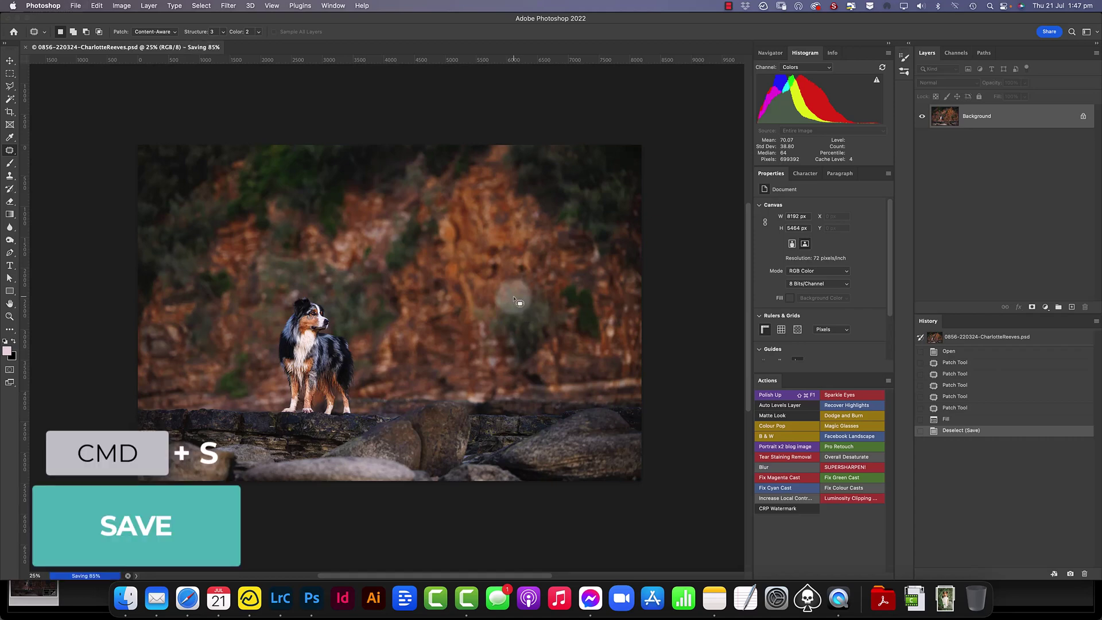
key("super+w")
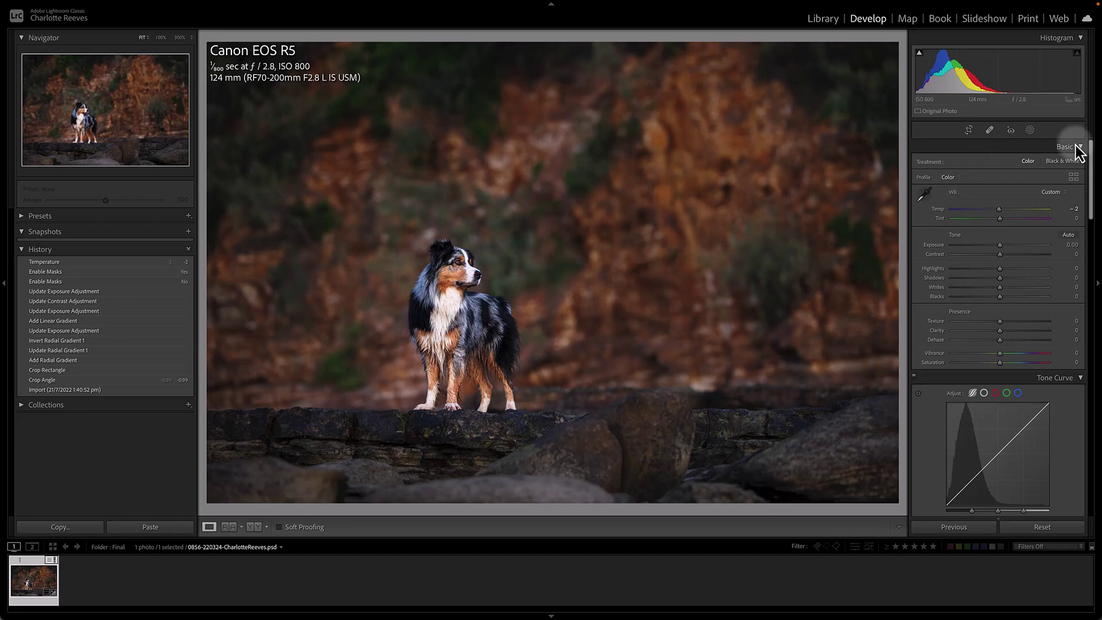
Step: Toggle the photo's masks off and on to compare, then leave Masking
left_click(1031, 131)
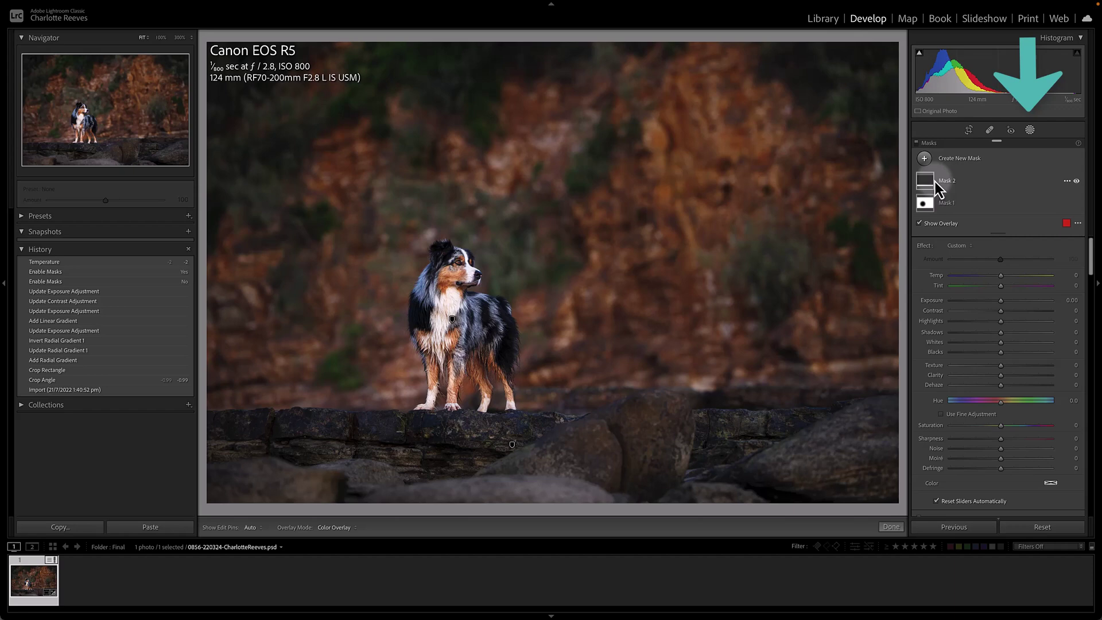
left_click(916, 144)
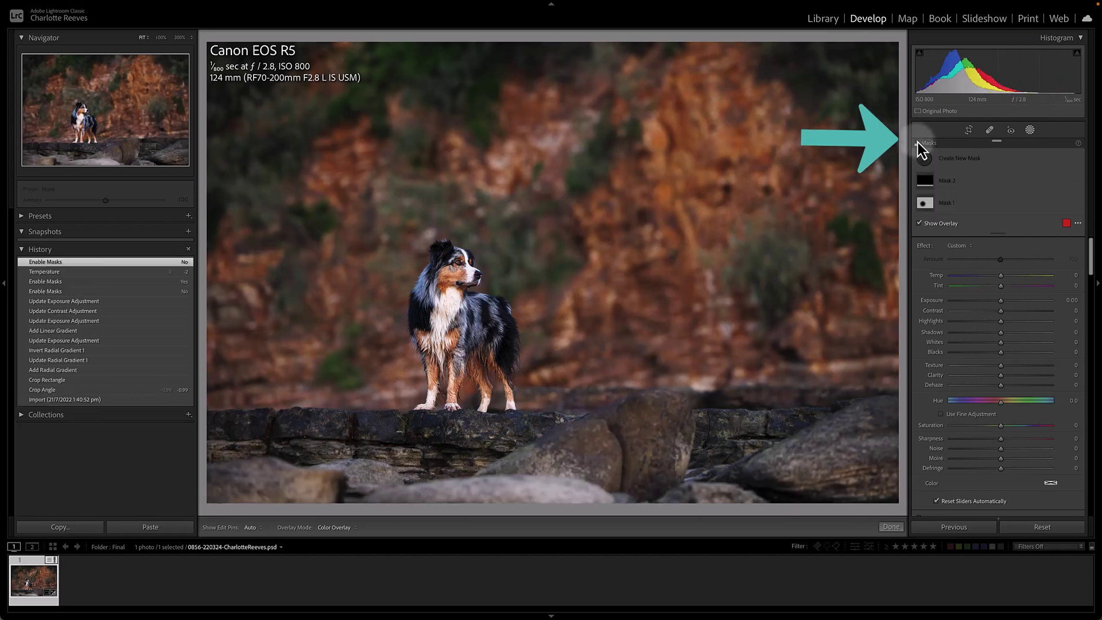
left_click(918, 143)
key("shift+w")
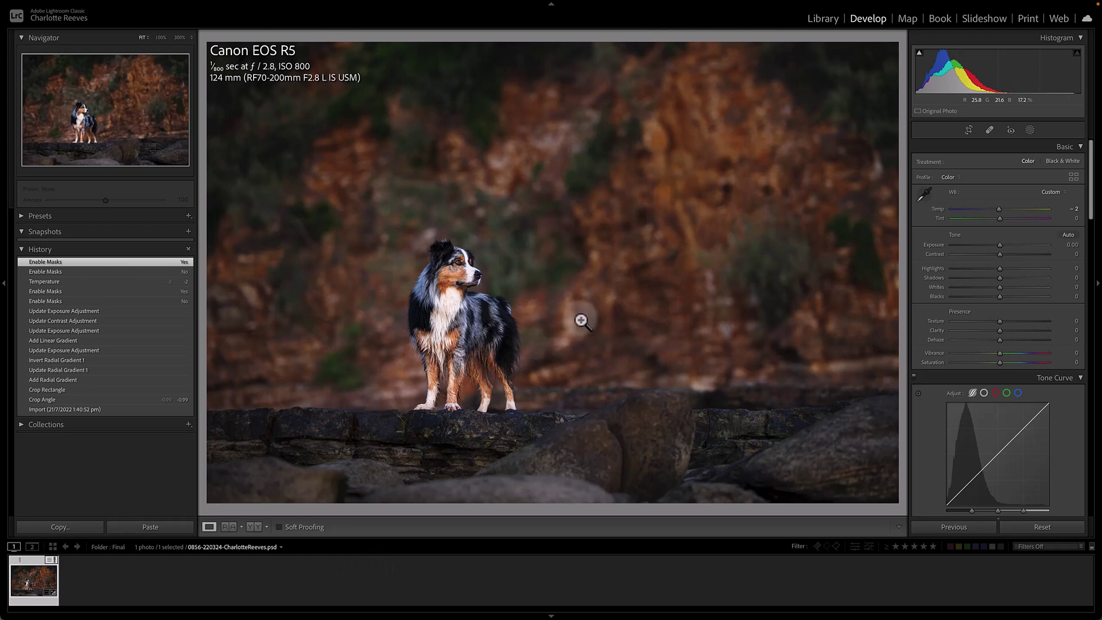
Step: Delete Mask 1, the radial vignette, from its options menu
left_click(1031, 130)
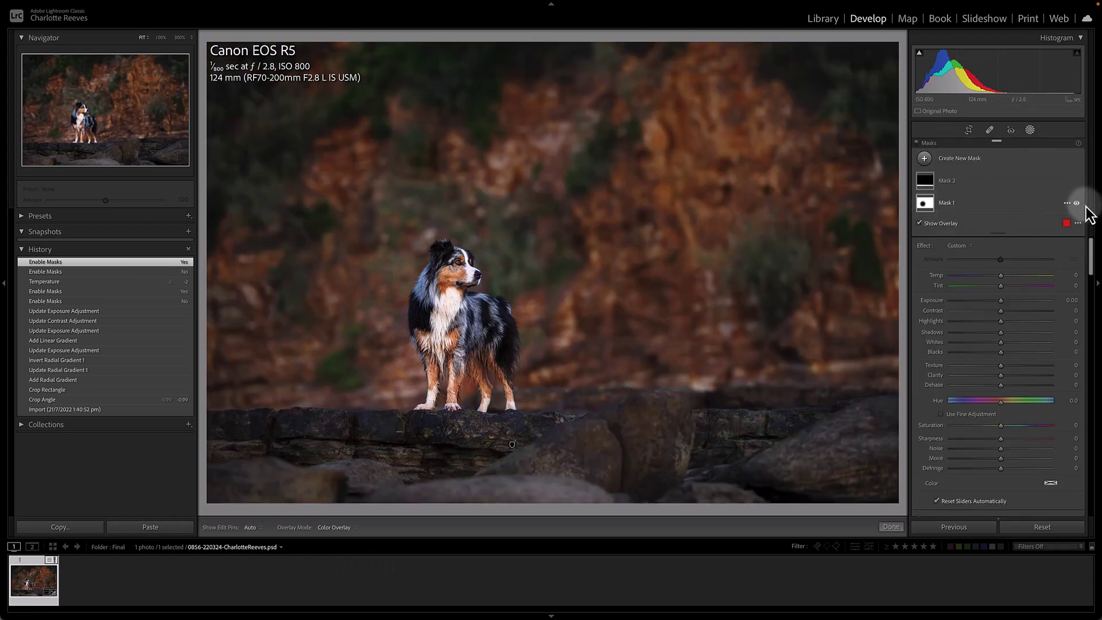
left_click(1071, 205)
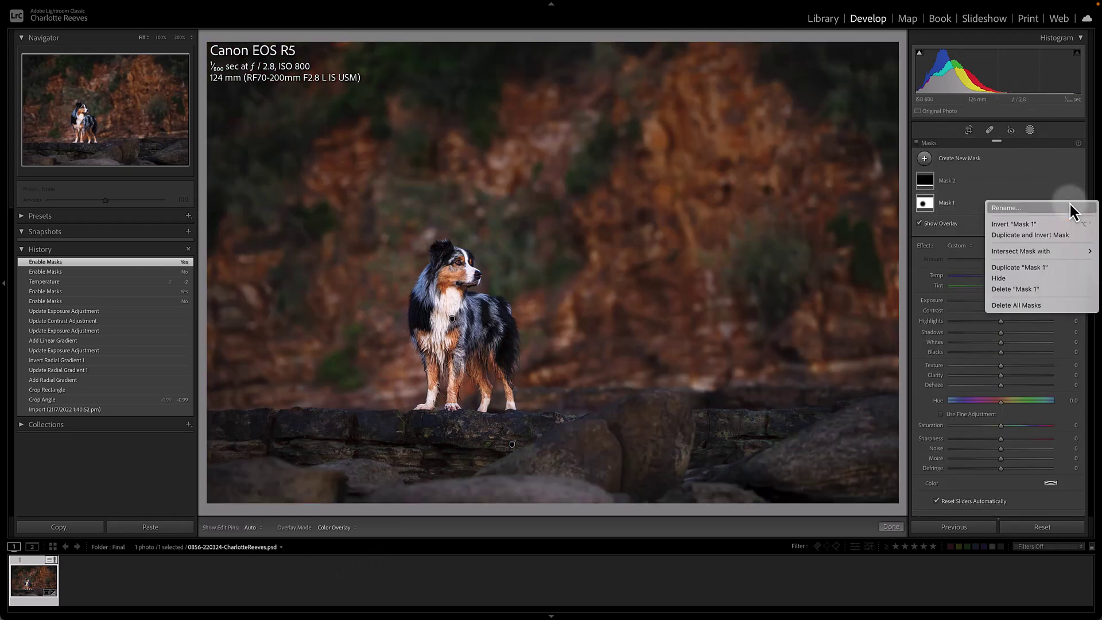
left_click(1009, 288)
Step: Re-straighten the crop from -0.99° to -0.56° and apply it, then cancel the Photoshop edit prompt
key("r")
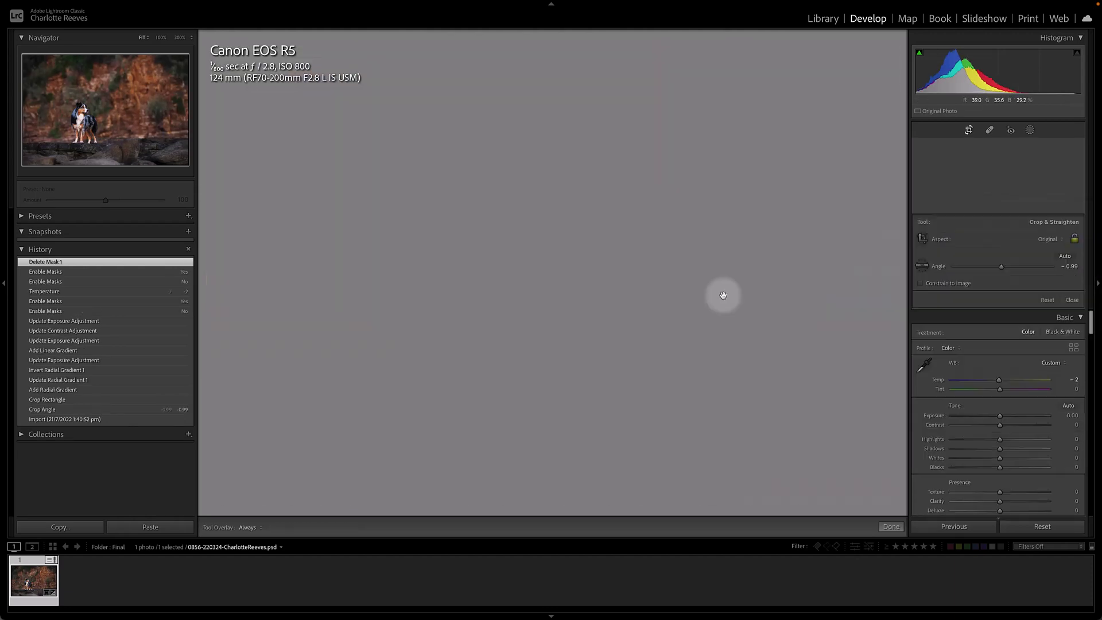
left_click_drag(877, 73, 880, 44)
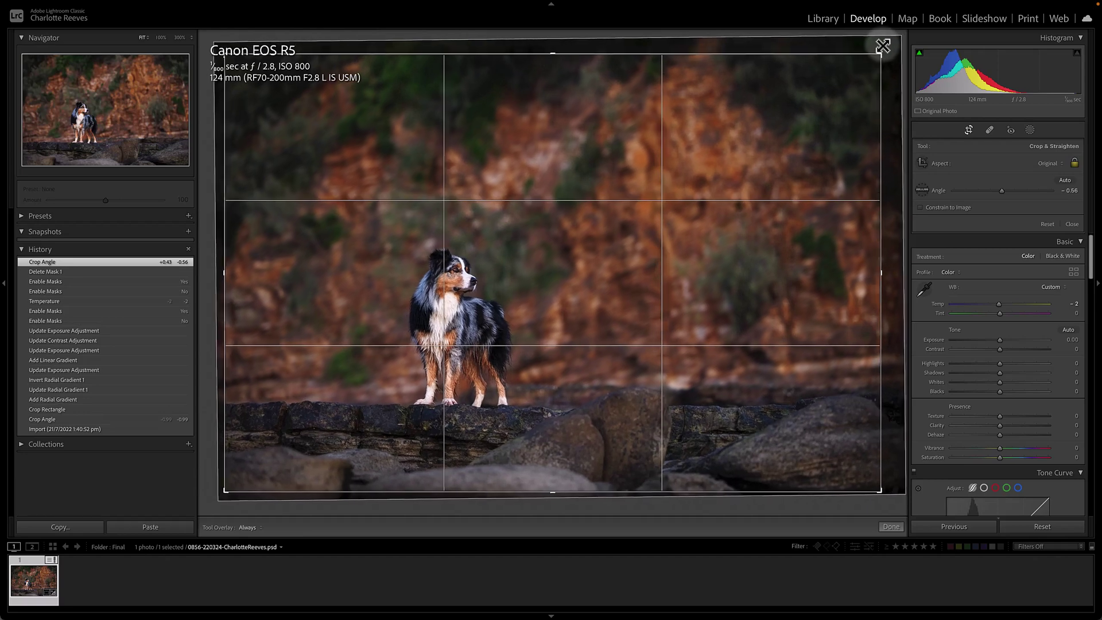
double_click(793, 181)
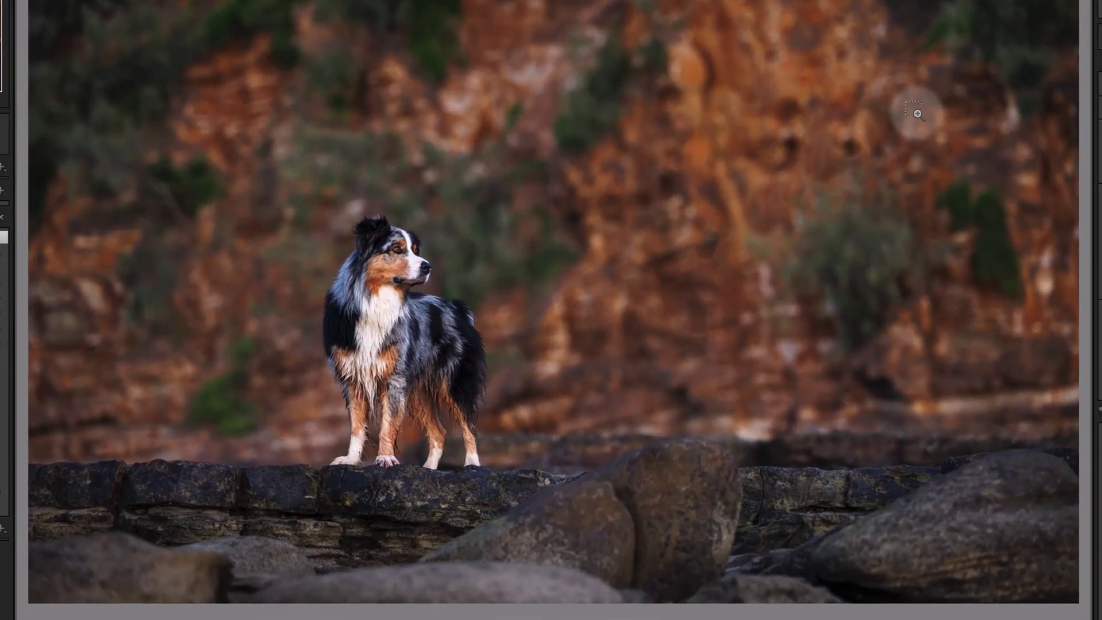
key("super+e")
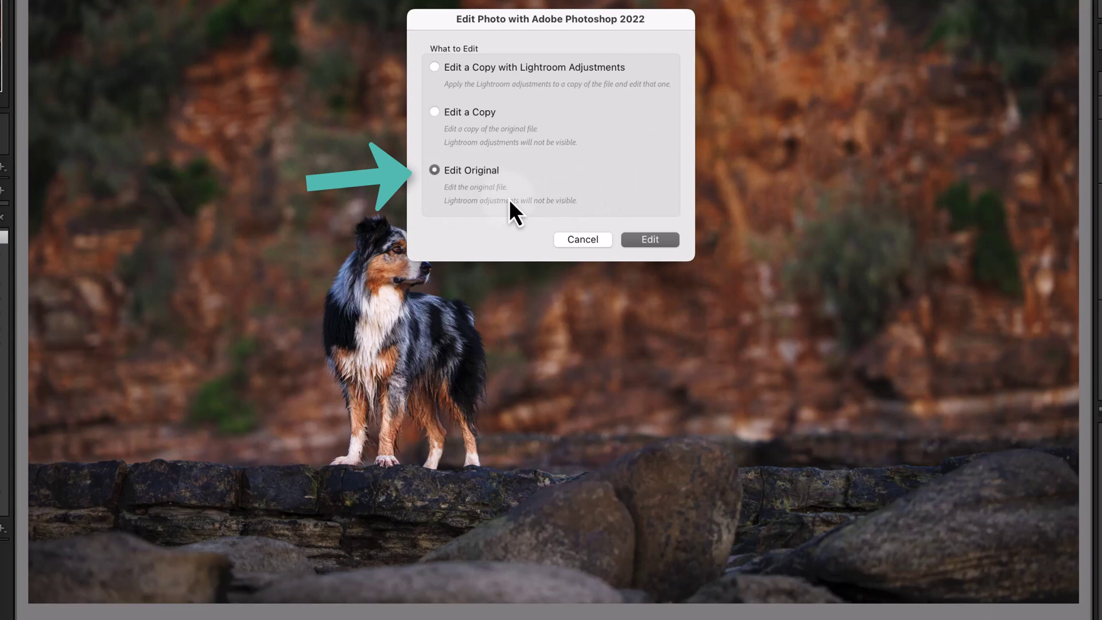
left_click(583, 240)
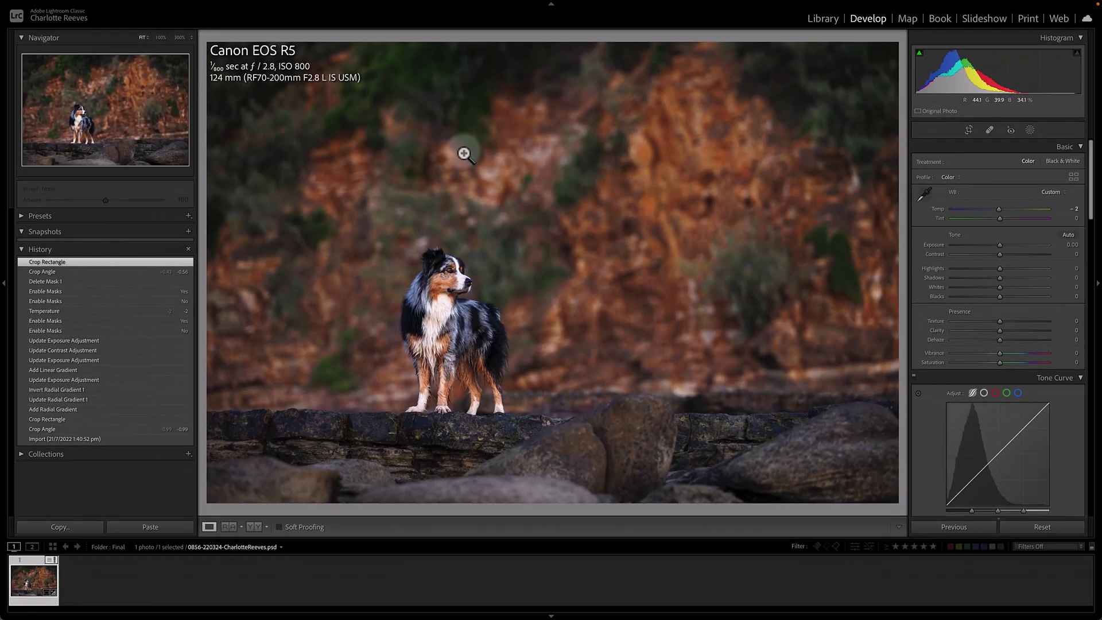